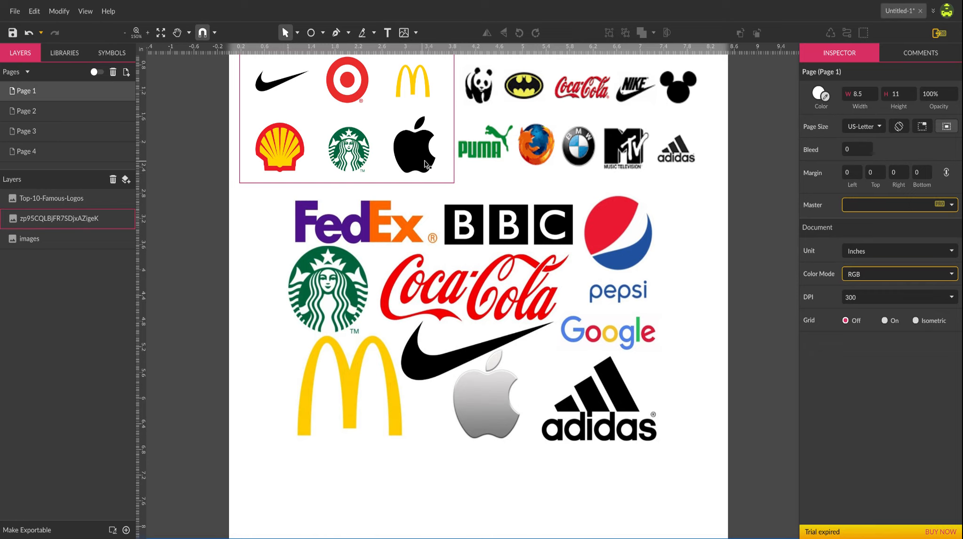
# Review the famous-logo reference sheet on Page 1 and the MTV, Nike and Adidas redesigns on Pages 2 to 4.
pyautogui.click(519, 163)
pyautogui.click(78, 118)
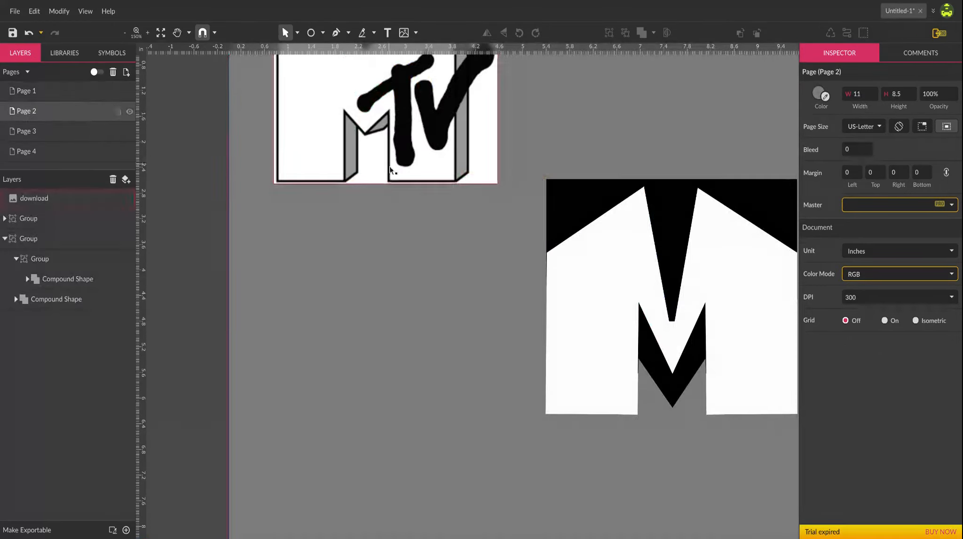
pyautogui.press('z')
pyautogui.keyDown('alt'); pyautogui.click(397, 206); pyautogui.keyUp('alt')
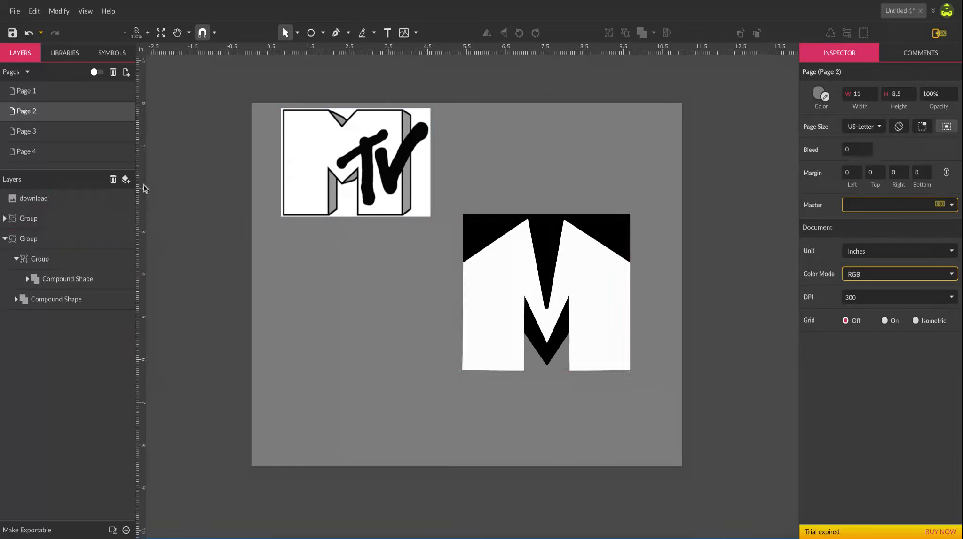
pyautogui.click(82, 137)
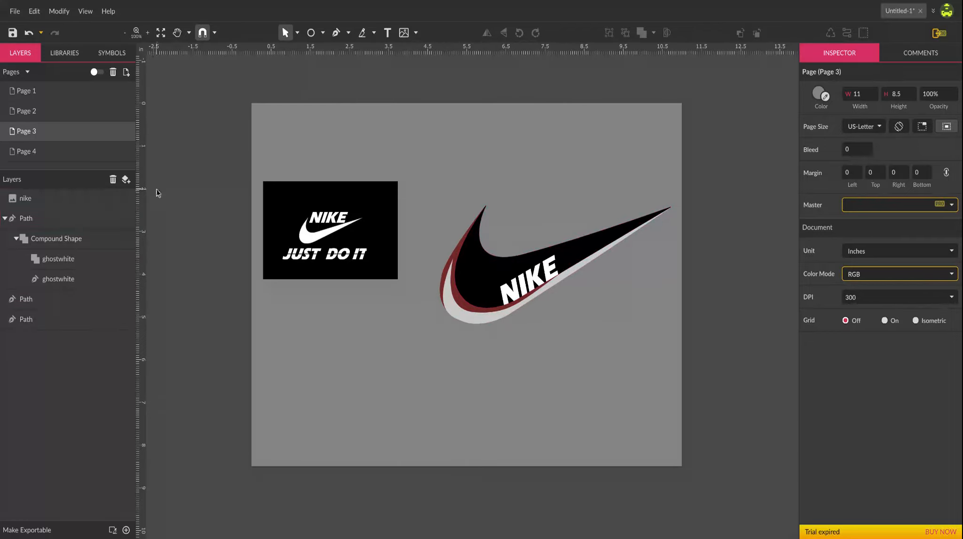
pyautogui.click(37, 154)
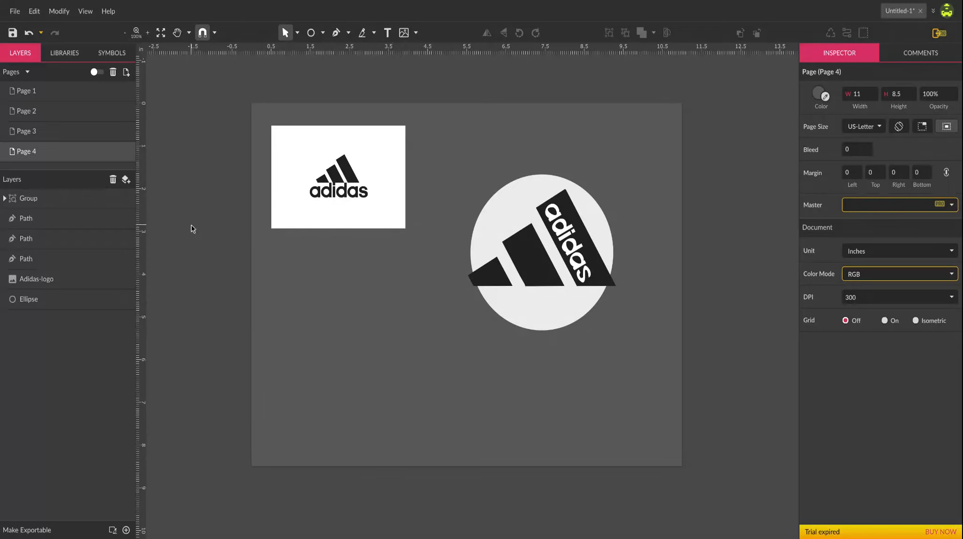
pyautogui.click(59, 92)
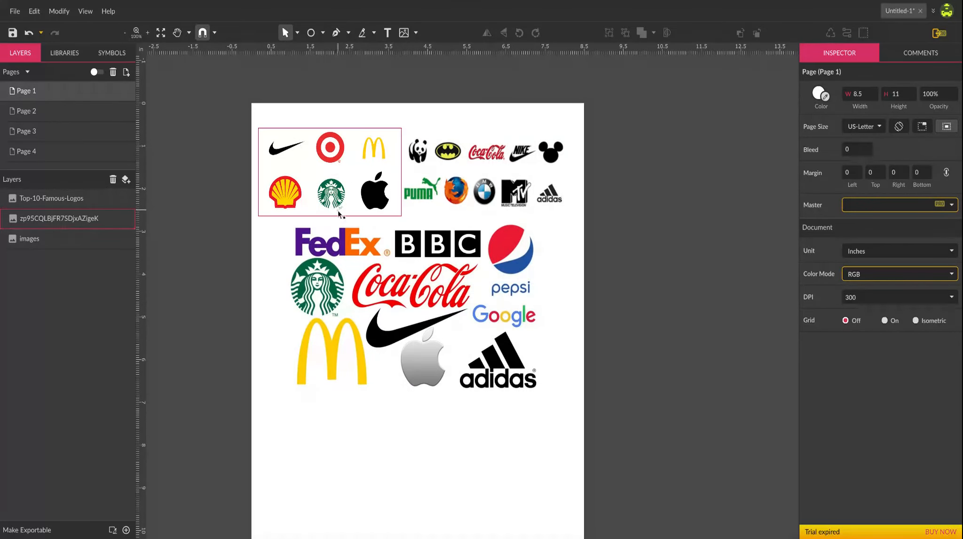
pyautogui.press('space')
pyautogui.moveTo(441, 413); pyautogui.dragTo(416, 361)
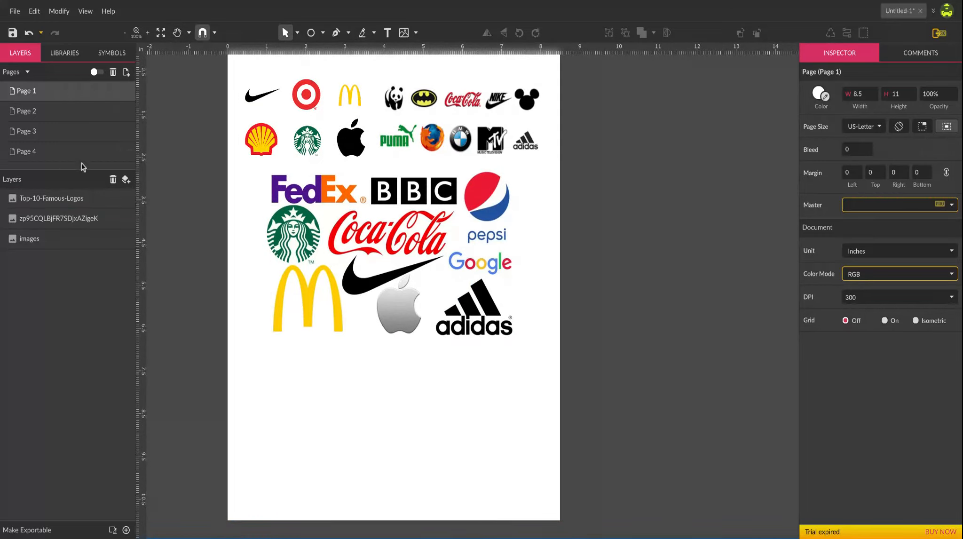
pyautogui.click(40, 153)
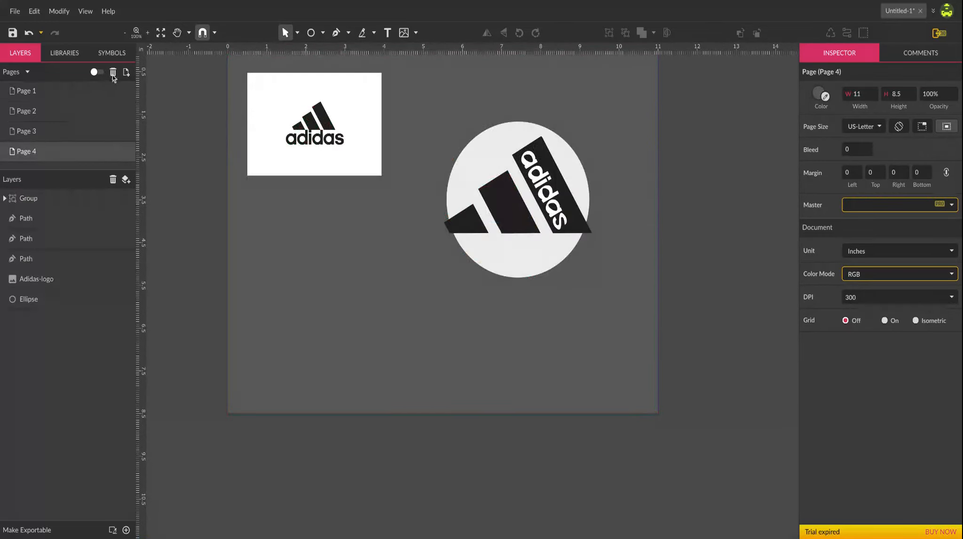
# Add a new page and place the McDonald's logo image on it, about 4.03 by 2.42 in.
pyautogui.click(125, 73)
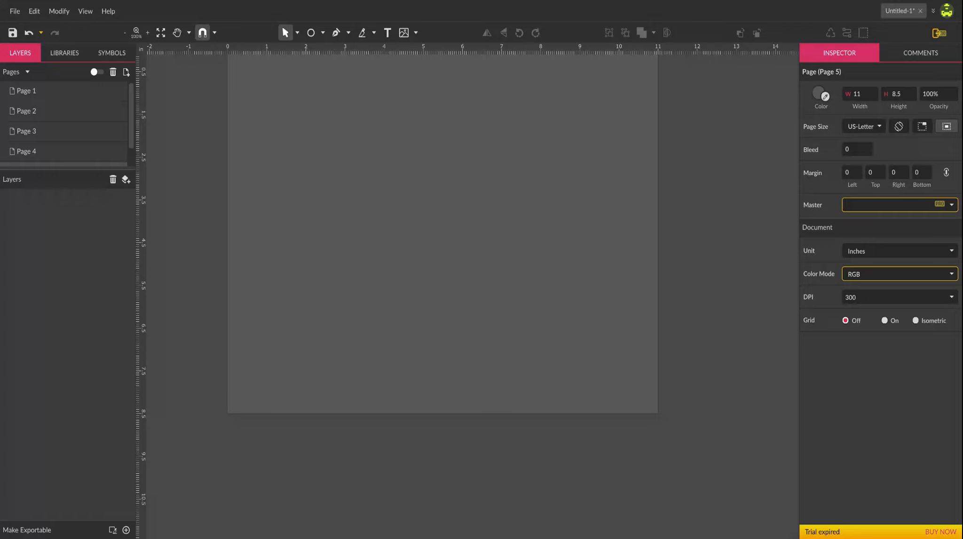
pyautogui.scroll(3, 565, 195)
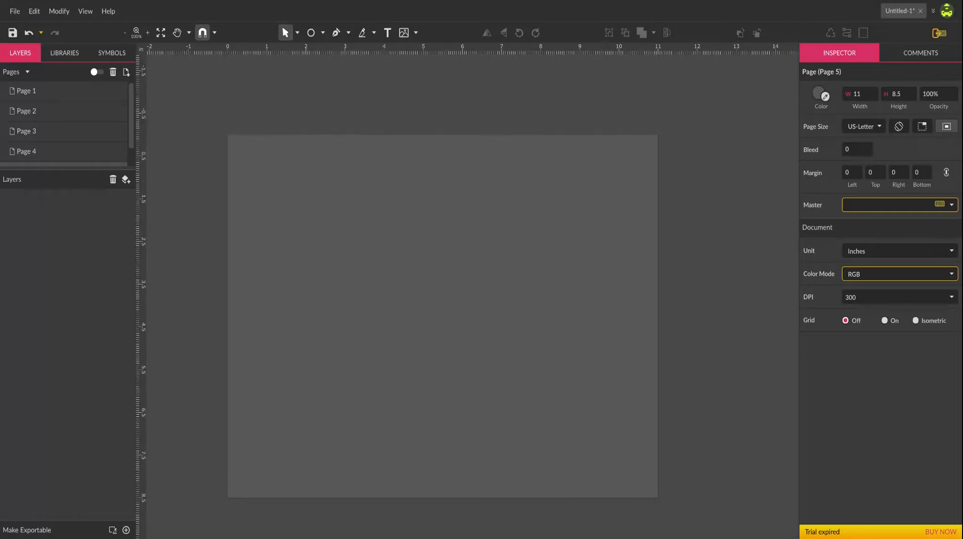
pyautogui.click(531, 294)
pyautogui.moveTo(583, 321); pyautogui.dragTo(378, 243)
pyautogui.scroll(4, 392, 275)
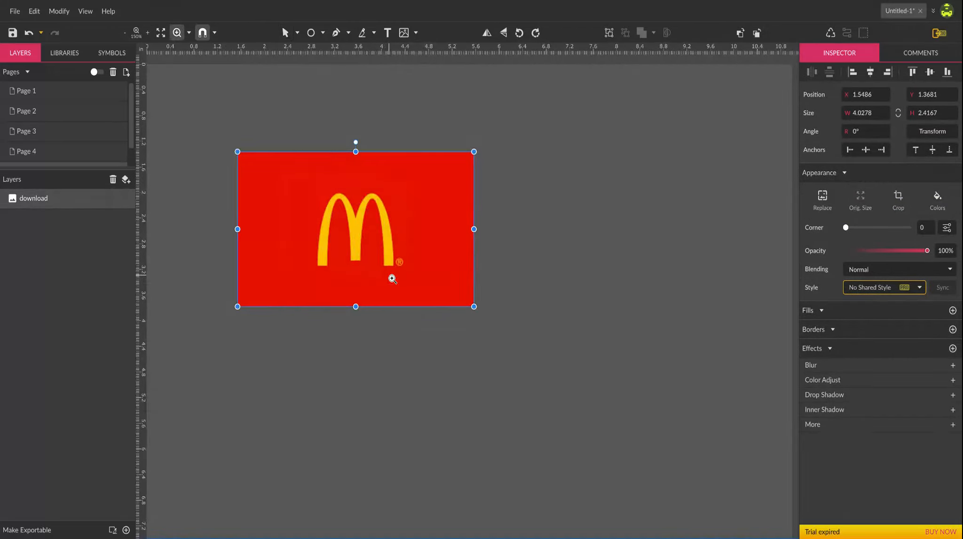
pyautogui.click(454, 349)
pyautogui.click(421, 264)
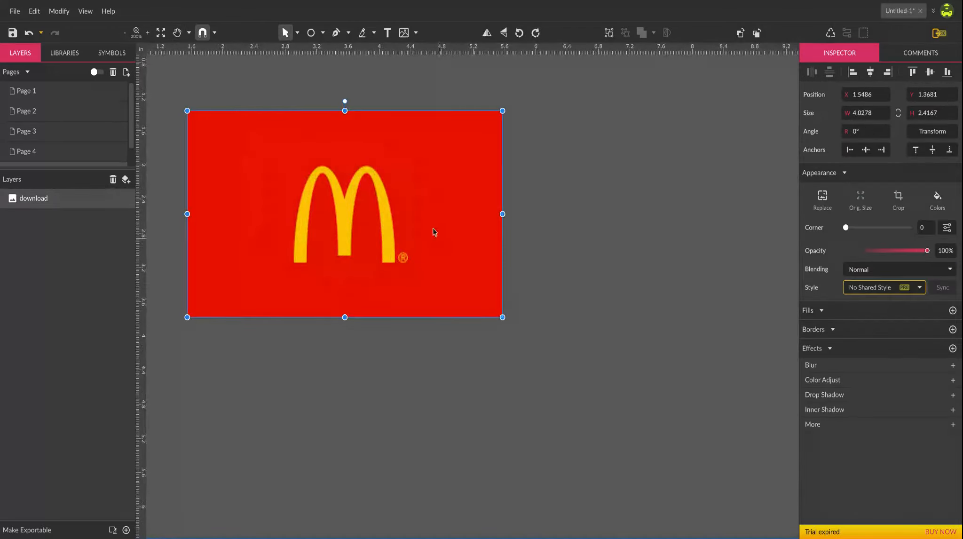
# Try moving the McDonald's logo image and resizing it by its corner.
pyautogui.moveTo(432, 232); pyautogui.dragTo(434, 198)
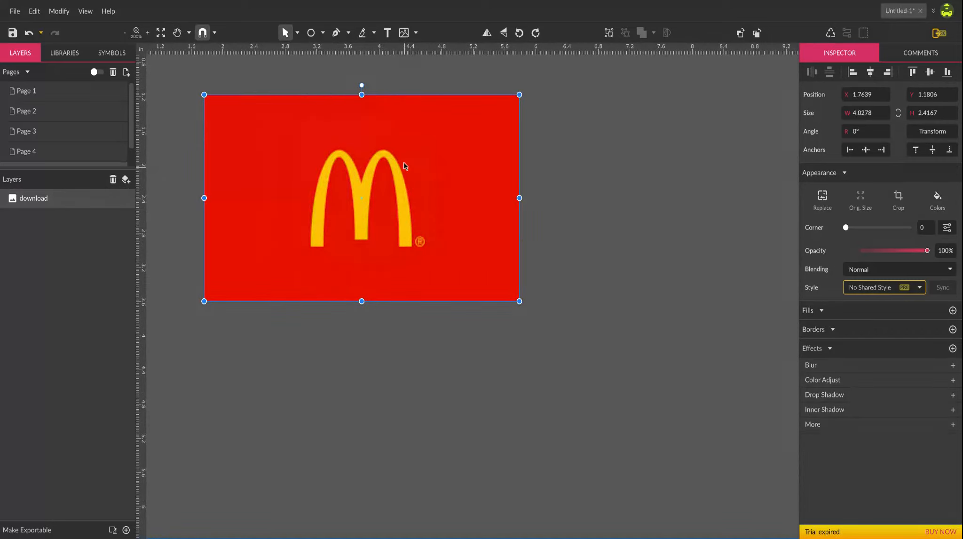
pyautogui.moveTo(519, 301); pyautogui.dragTo(572, 359)
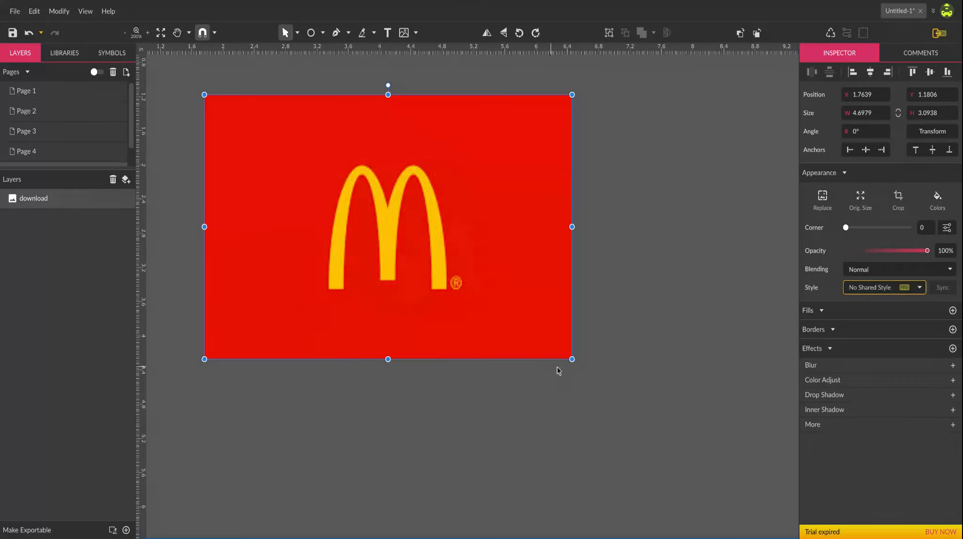
pyautogui.moveTo(572, 359); pyautogui.dragTo(448, 279)
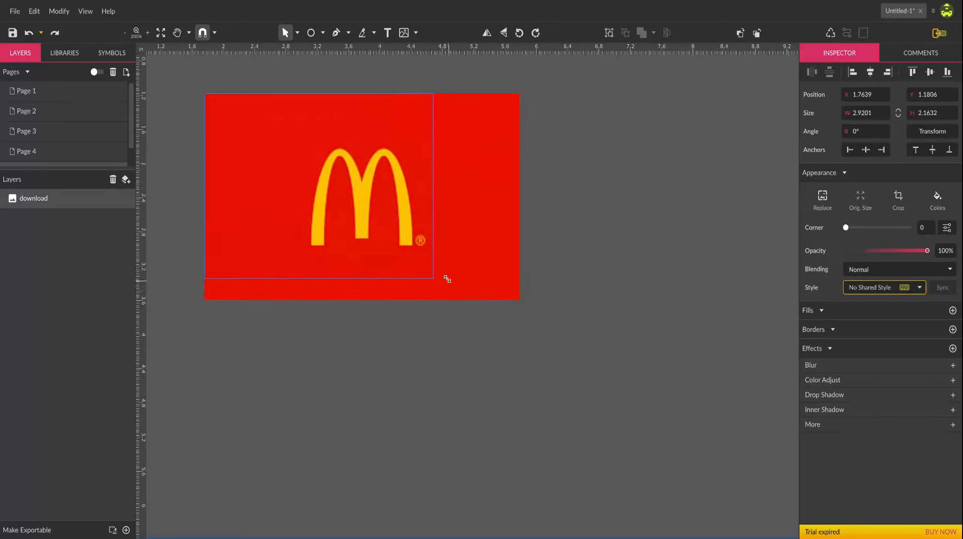
pyautogui.click(479, 326)
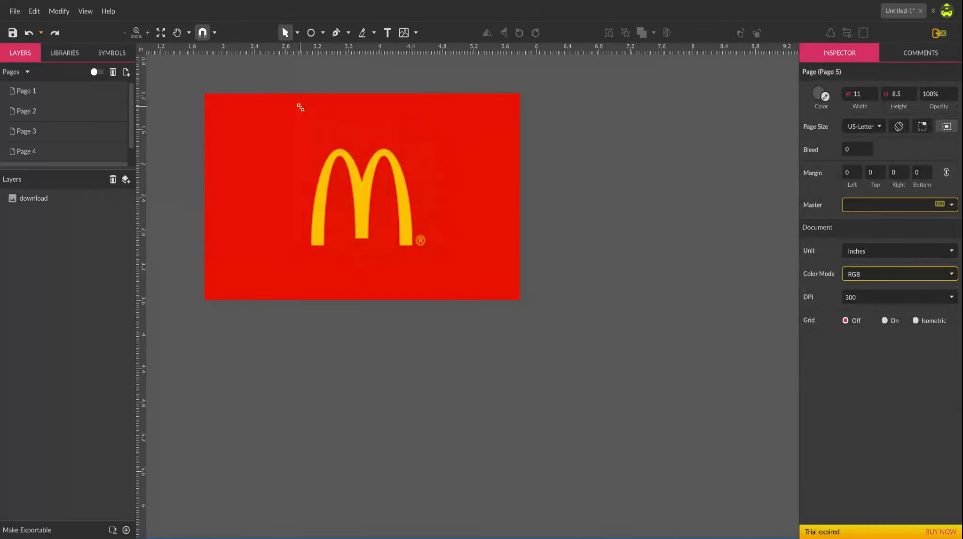
# Scale the McDonald's logo image down to about 1.78 by 1.23 in and place a duplicate below and to the right of it.
pyautogui.click(297, 32)
pyautogui.click(307, 52)
pyautogui.click(341, 150)
pyautogui.moveTo(342, 150); pyautogui.dragTo(485, 199)
pyautogui.moveTo(310, 179); pyautogui.dragTo(286, 162)
pyautogui.moveTo(432, 197); pyautogui.dragTo(411, 225)
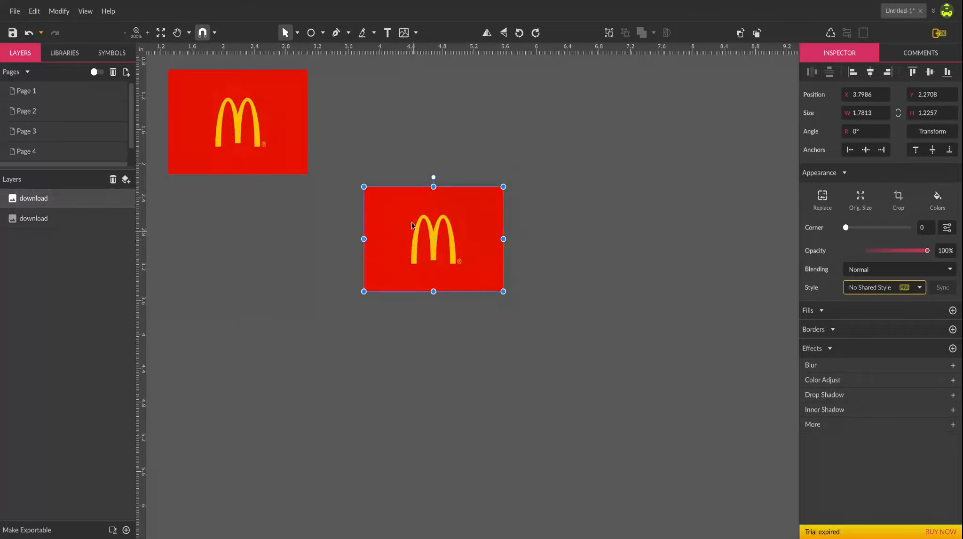
# Vectorize the duplicate McDonald's image and move the traced group to about X 3.32, Y 2.32 in.
pyautogui.click(60, 12)
pyautogui.moveTo(98, 242)
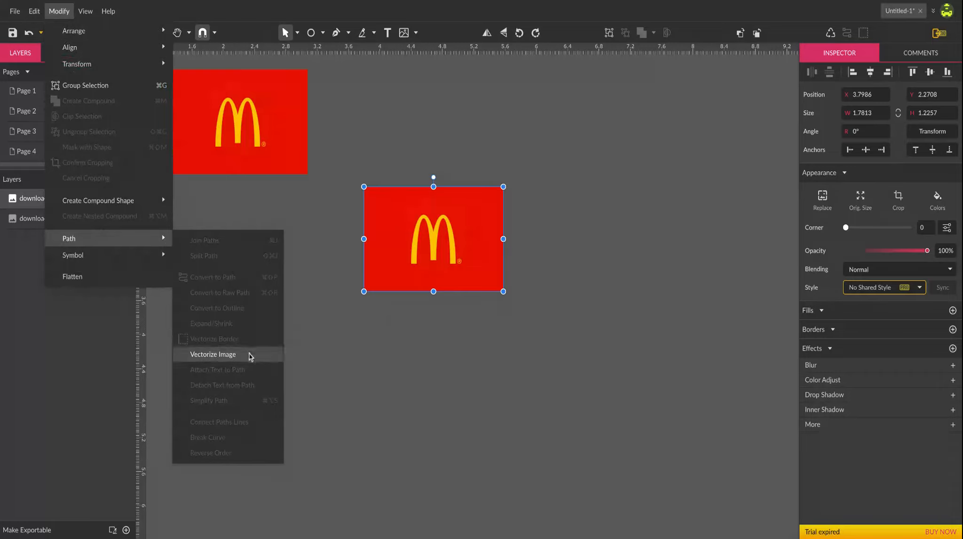
pyautogui.click(235, 361)
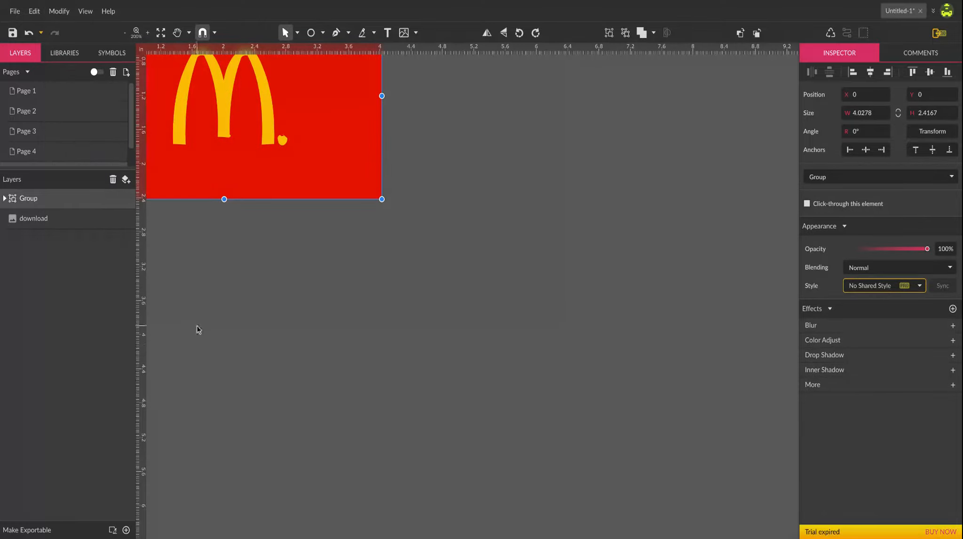
pyautogui.press('z')
pyautogui.click(354, 295)
pyautogui.press('v')
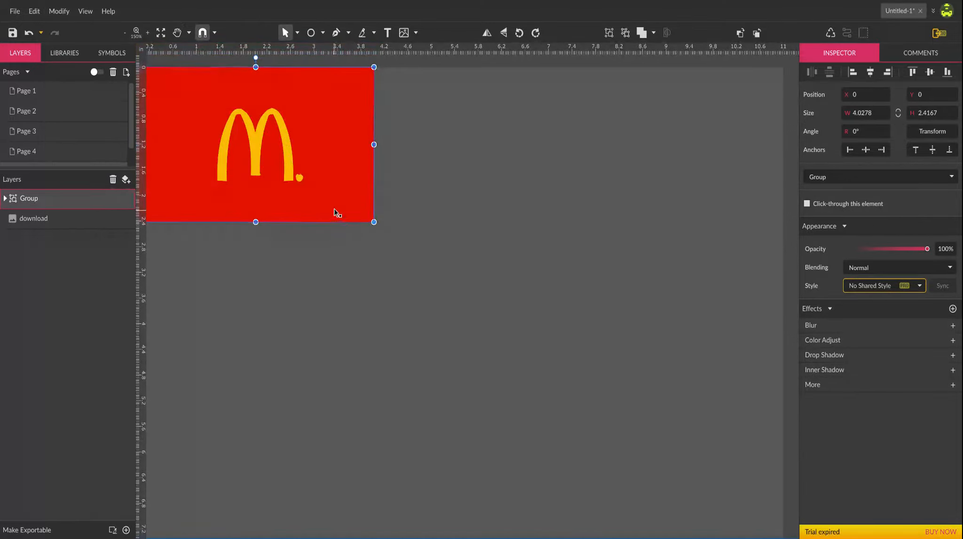
pyautogui.moveTo(296, 126); pyautogui.dragTo(390, 245)
pyautogui.moveTo(439, 327); pyautogui.dragTo(523, 349)
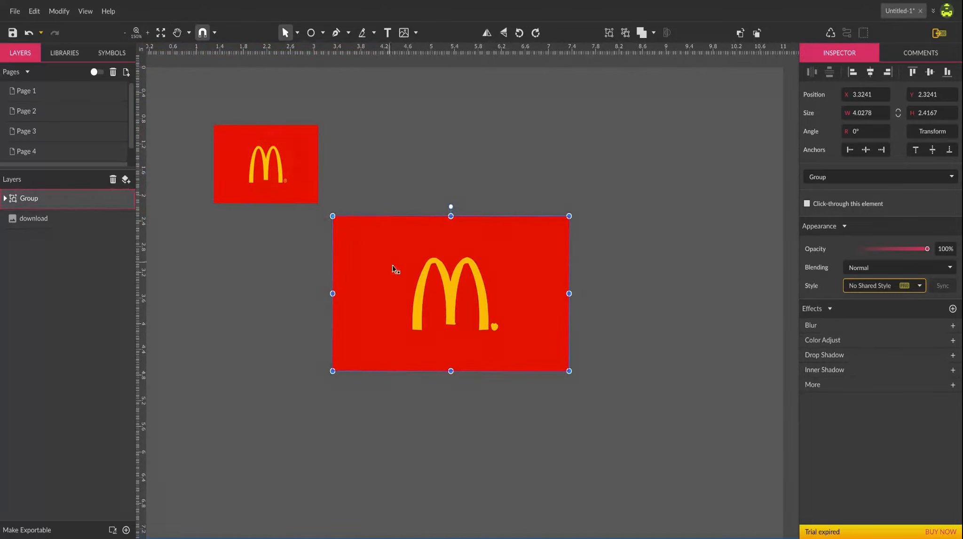
# Examine the traced golden arches up close for the quality of their curves and edges.
pyautogui.press('z')
pyautogui.scroll(7, 425, 279)
pyautogui.press('space')
pyautogui.moveTo(548, 229); pyautogui.dragTo(477, 276)
pyautogui.press('v')
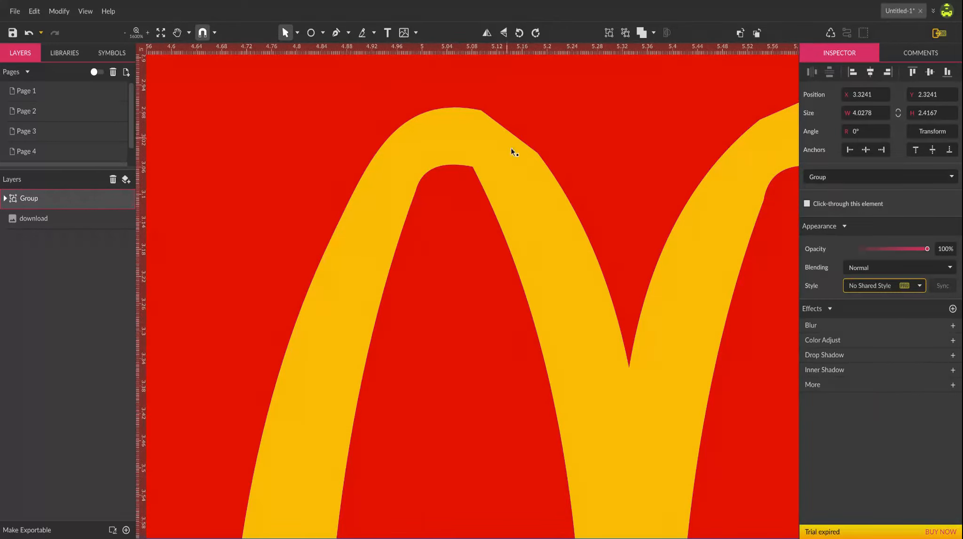
pyautogui.press('space')
pyautogui.scroll(-5, 529, 222)
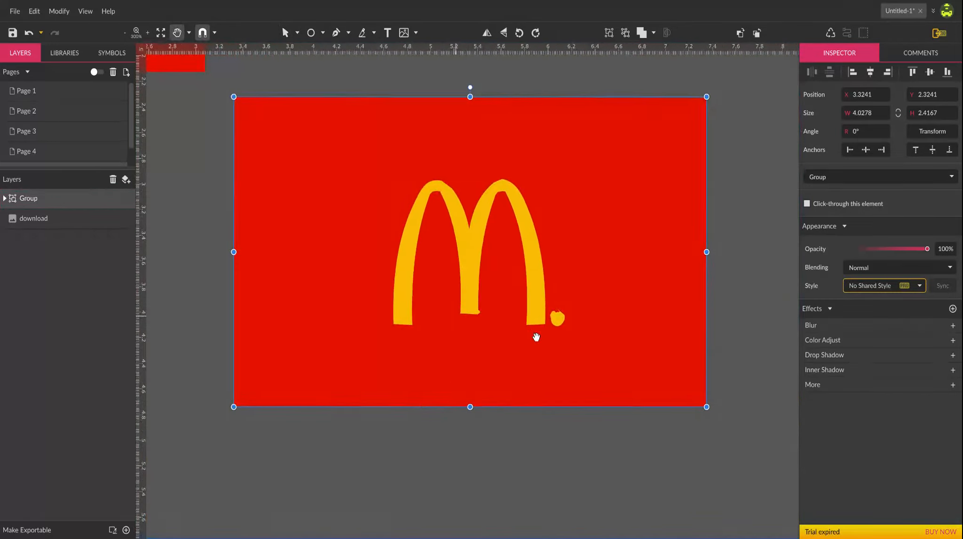
pyautogui.click(426, 449)
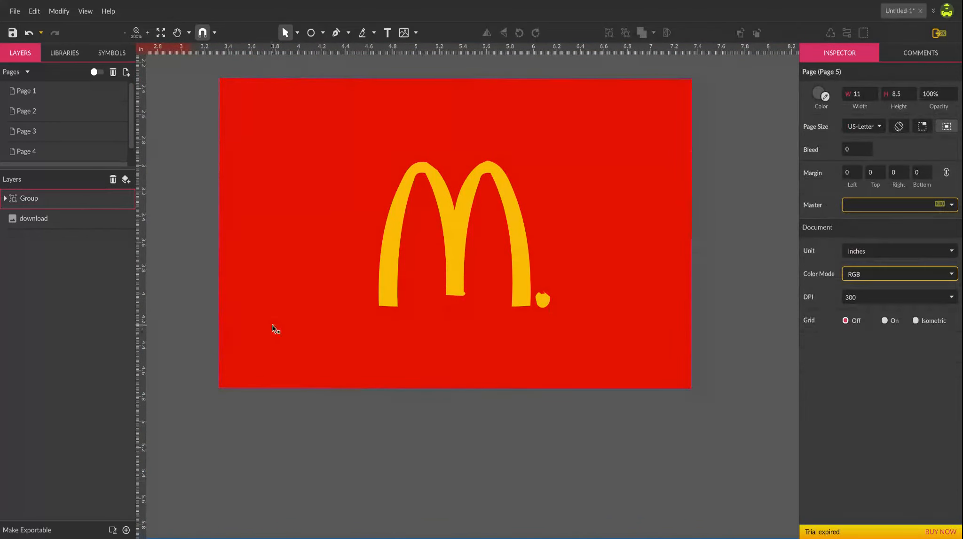
# Expand the traced group to show its orange and red paths, and move the group down to about Y 2.61 in.
pyautogui.click(310, 314)
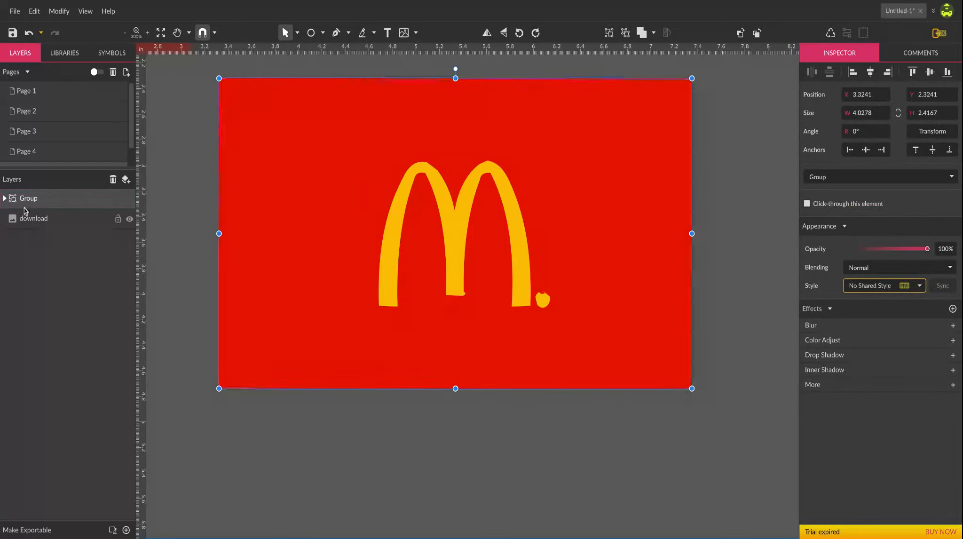
pyautogui.click(4, 198)
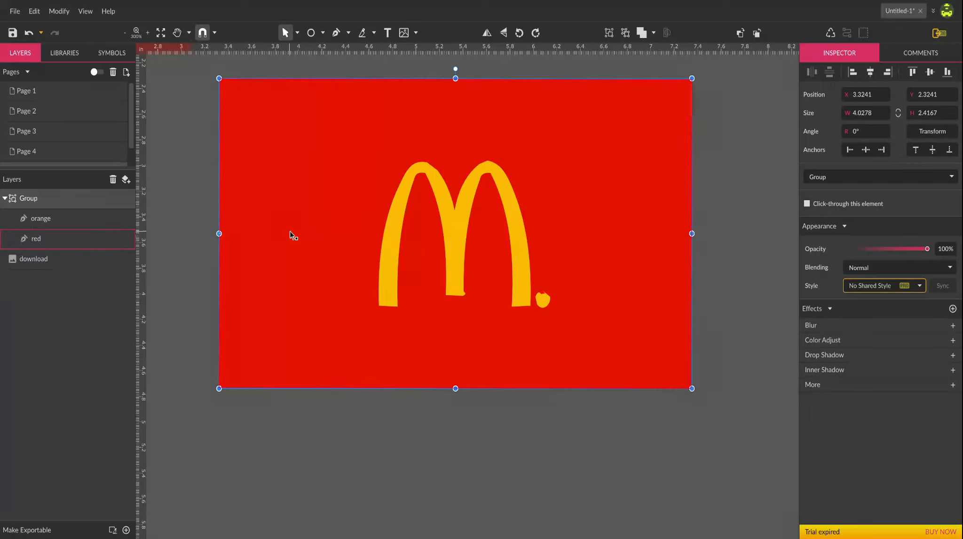
pyautogui.click(437, 404)
pyautogui.press('z')
pyautogui.keyDown('alt'); pyautogui.click(473, 369); pyautogui.keyUp('alt')
pyautogui.press('space')
pyautogui.moveTo(494, 424); pyautogui.dragTo(465, 342)
pyautogui.click(452, 279)
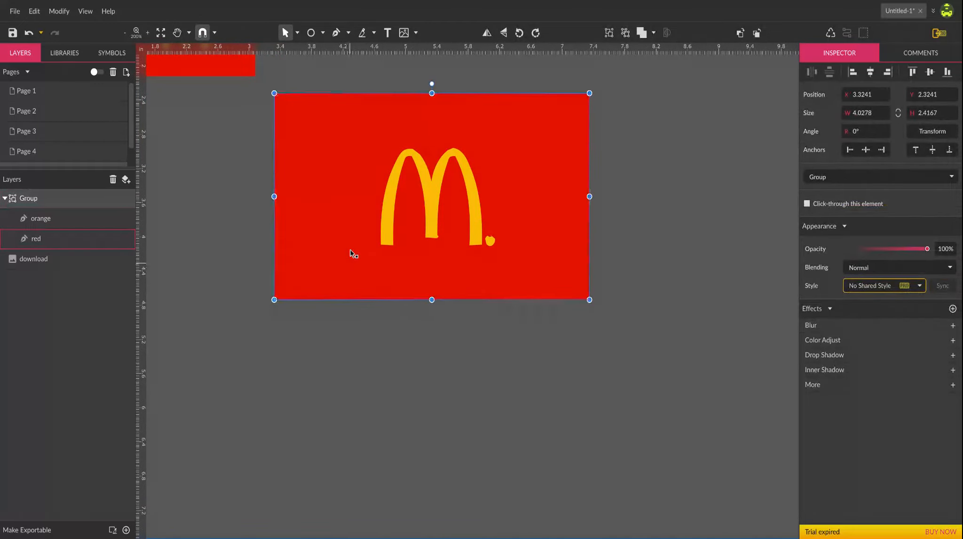
pyautogui.moveTo(350, 254); pyautogui.dragTo(350, 282)
# Delete the red background path from the traced group, keeping the orange arches.
pyautogui.click(81, 242)
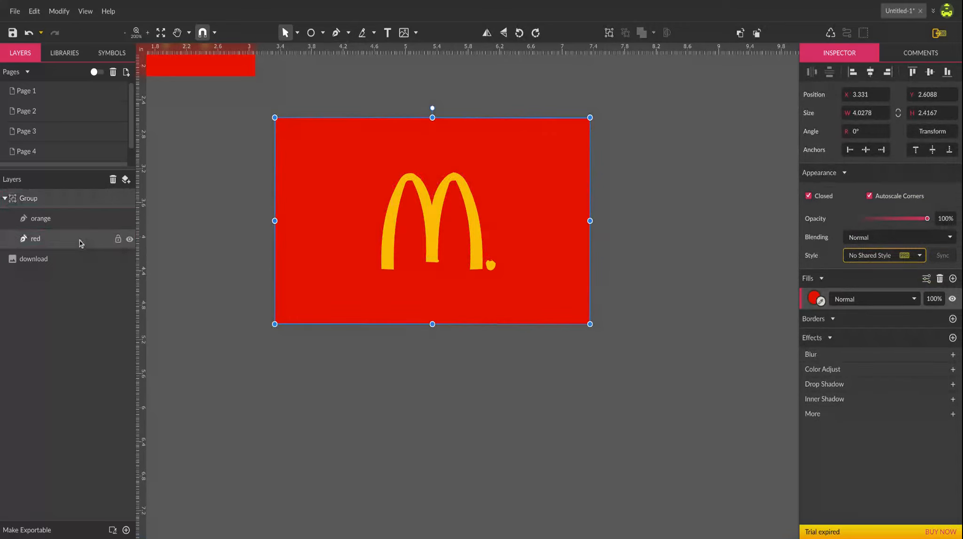
pyautogui.click(130, 240)
pyautogui.press('Delete')
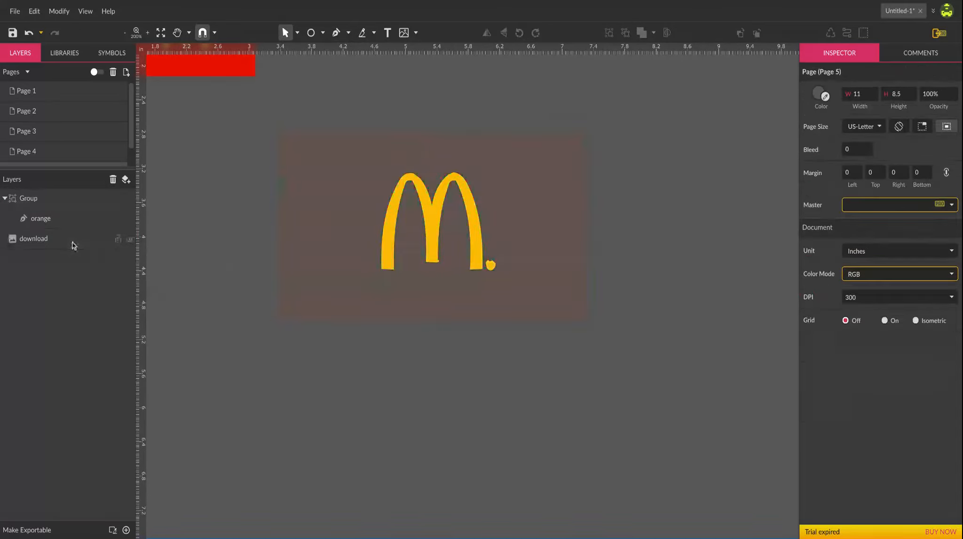
# Delete all anchor points of the small trademark blob beside the arches' right leg from the orange path.
pyautogui.click(390, 223)
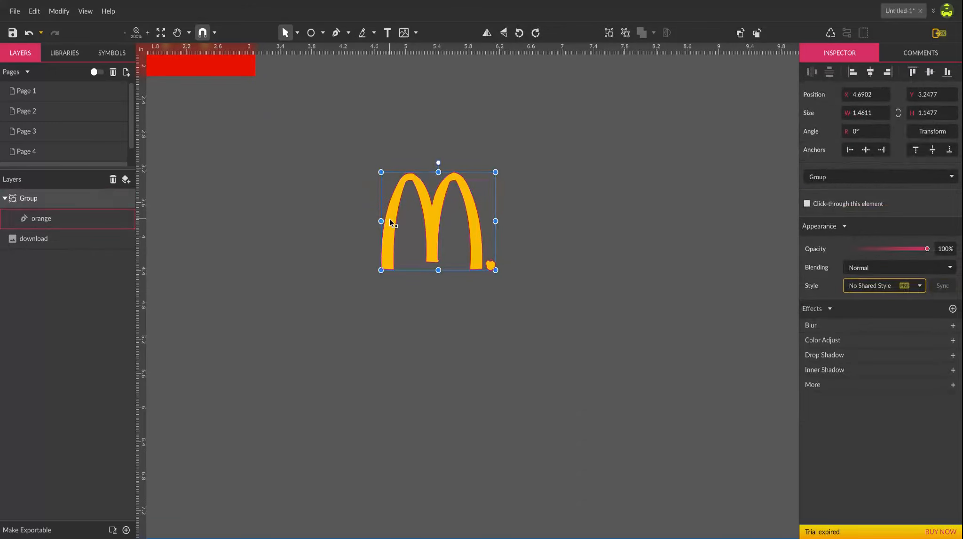
pyautogui.press('space')
pyautogui.scroll(6, 491, 256)
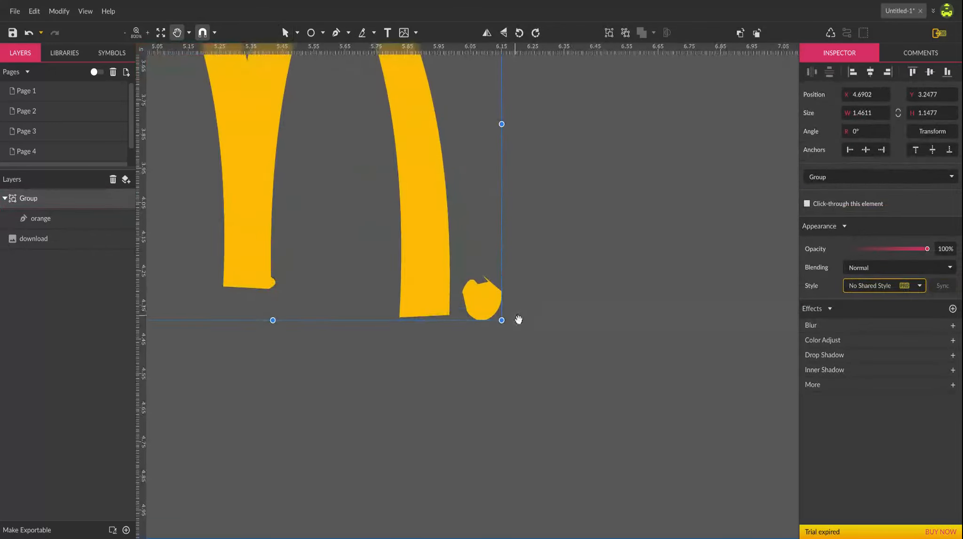
pyautogui.click(521, 311)
pyautogui.click(551, 311)
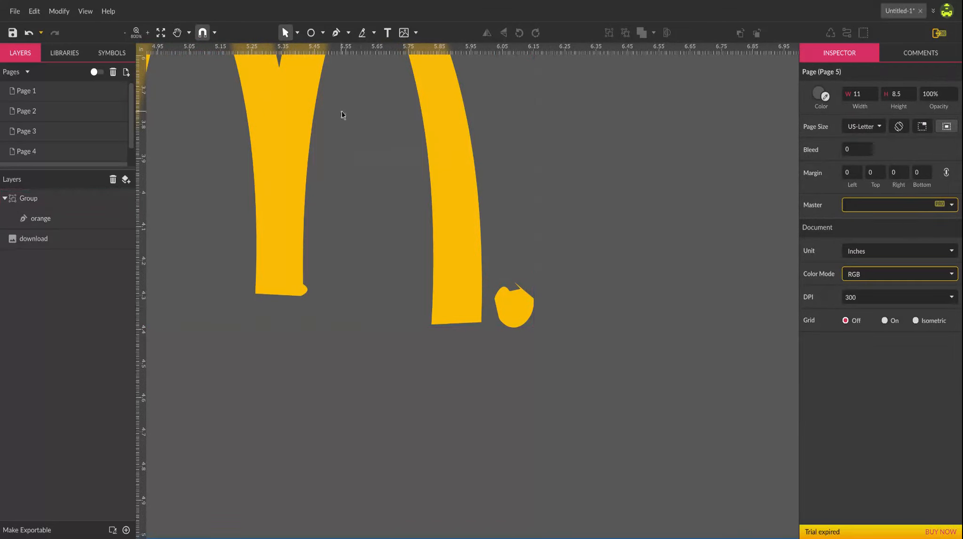
pyautogui.click(299, 33)
pyautogui.click(321, 66)
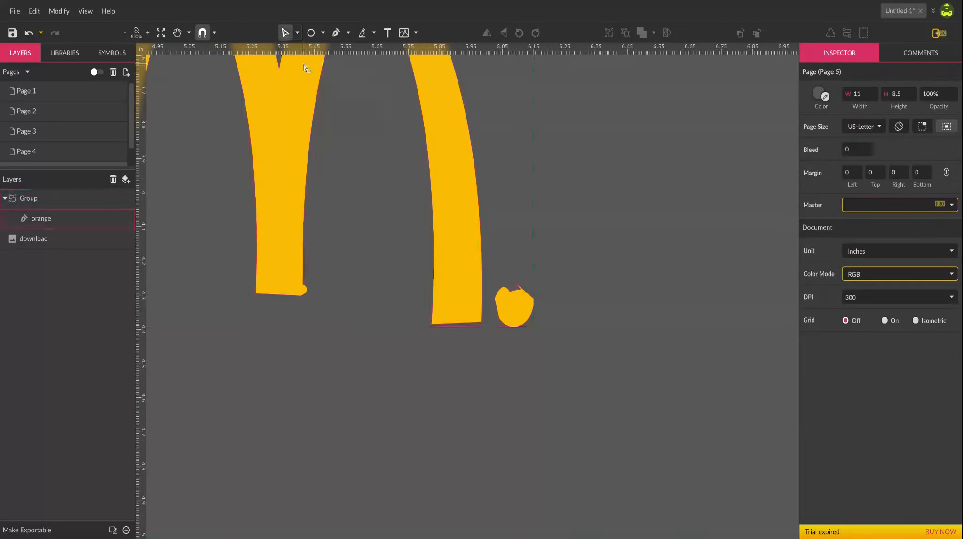
pyautogui.click(443, 219)
pyautogui.click(513, 304)
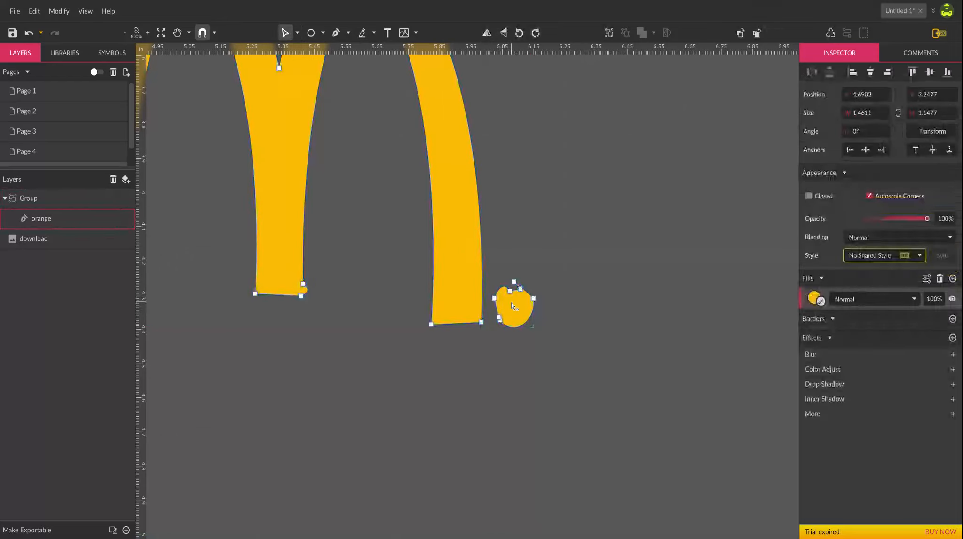
pyautogui.moveTo(495, 274); pyautogui.dragTo(554, 343)
pyautogui.press('Delete')
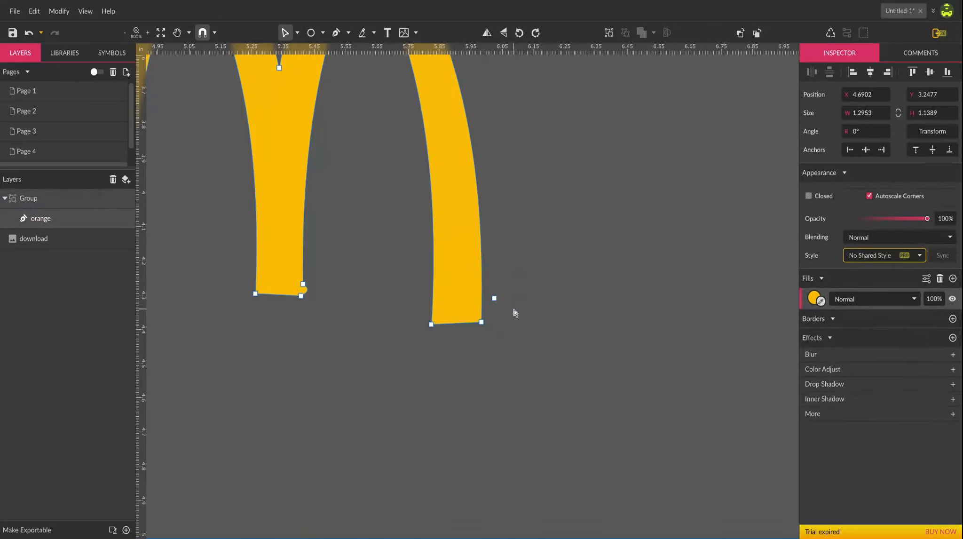
pyautogui.moveTo(493, 284); pyautogui.dragTo(514, 328)
pyautogui.press('Delete')
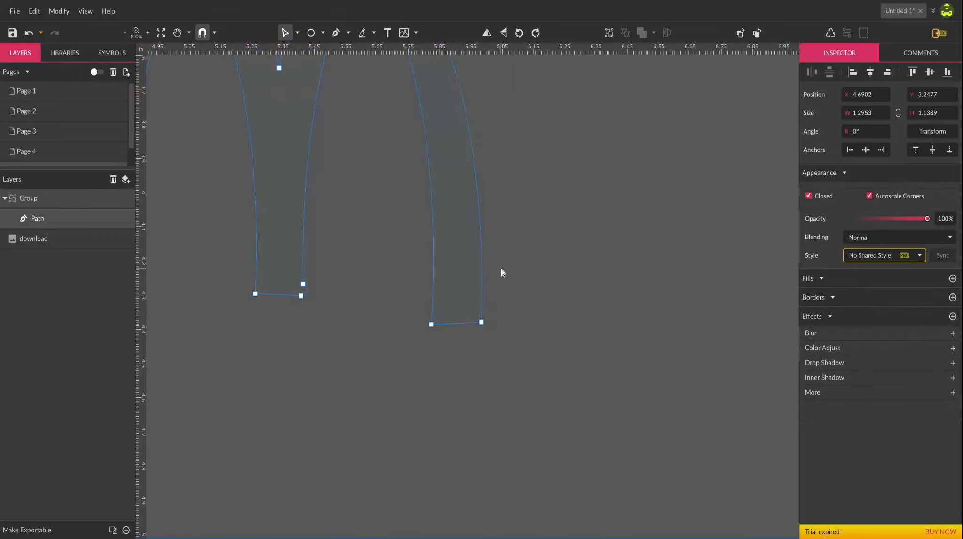
# Undo the last anchor-point deletion on the orange path and clear the selection.
pyautogui.hotkey('ctrl', 'z')
pyautogui.click(497, 298)
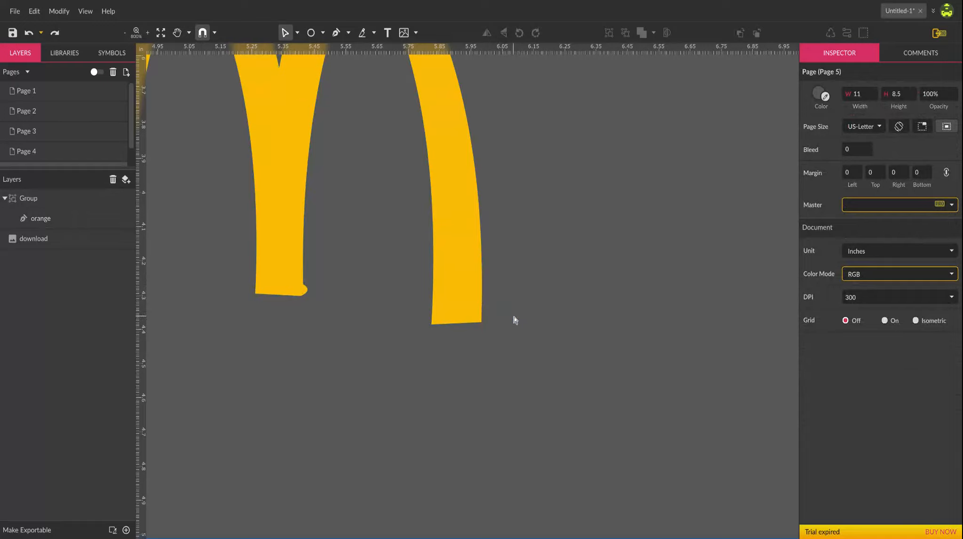
pyautogui.press('z')
pyautogui.keyDown('alt'); pyautogui.click(427, 286); pyautogui.keyUp('alt')
pyautogui.click(425, 286)
pyautogui.click(421, 290)
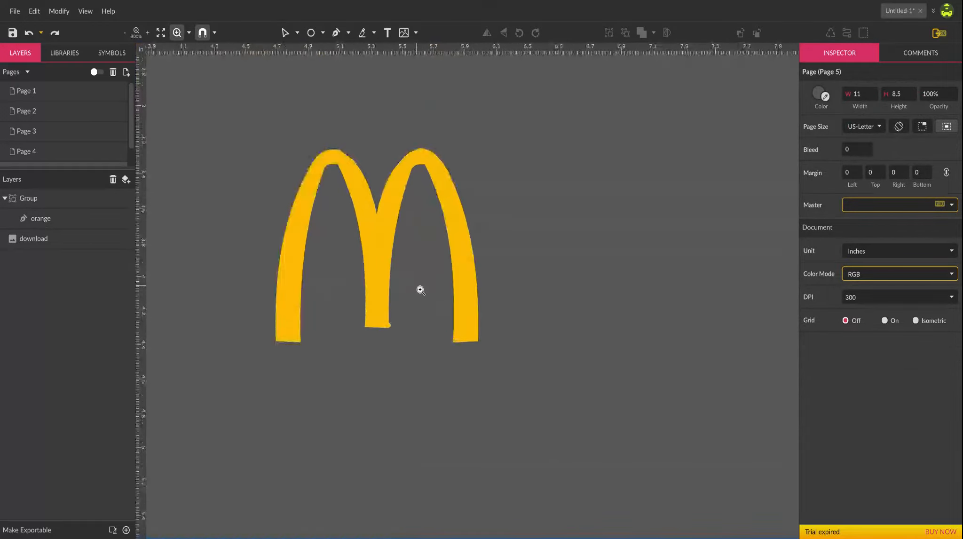
pyautogui.click(420, 290)
pyautogui.press('space')
pyautogui.moveTo(411, 300); pyautogui.dragTo(520, 373)
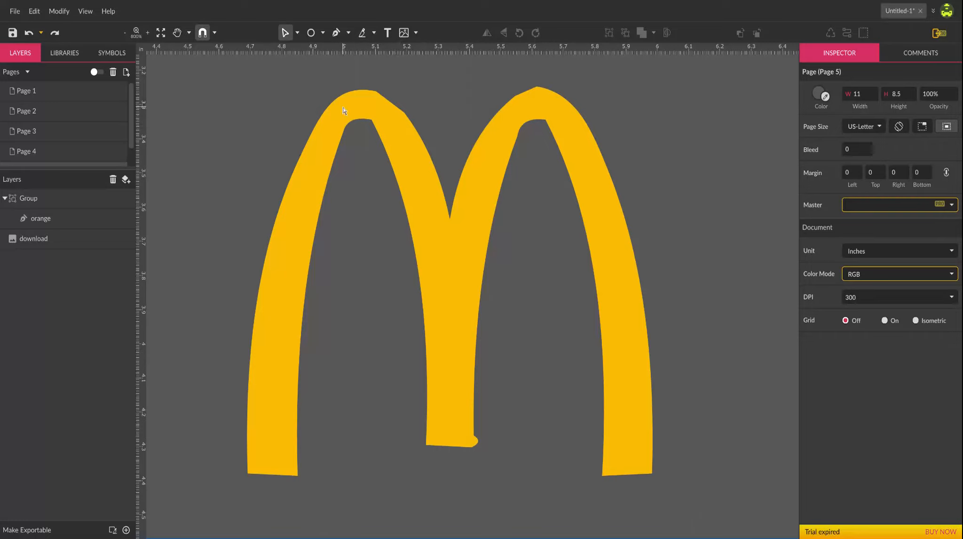
# Ungroup the traced group that holds the orange arches path.
pyautogui.click(296, 34)
pyautogui.click(306, 66)
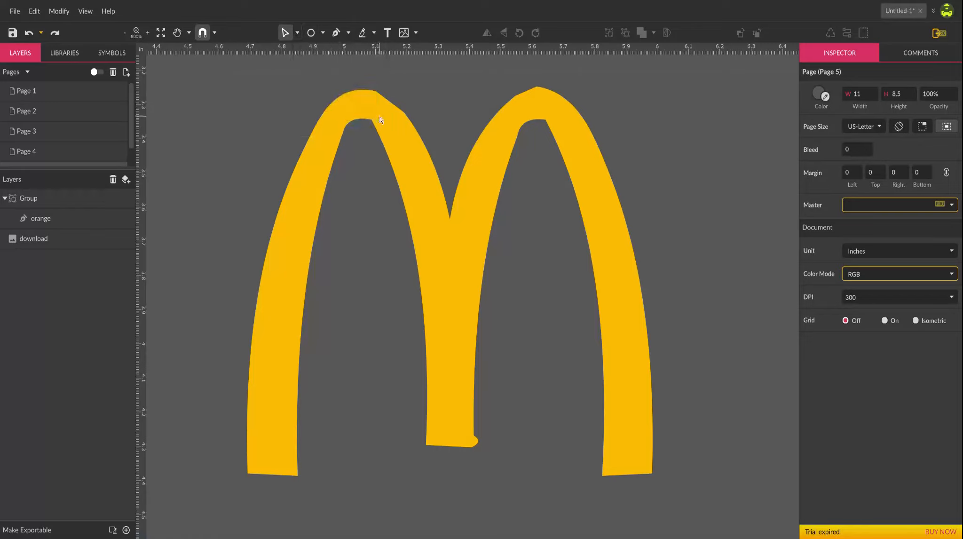
pyautogui.click(297, 34)
pyautogui.click(313, 50)
pyautogui.click(112, 200)
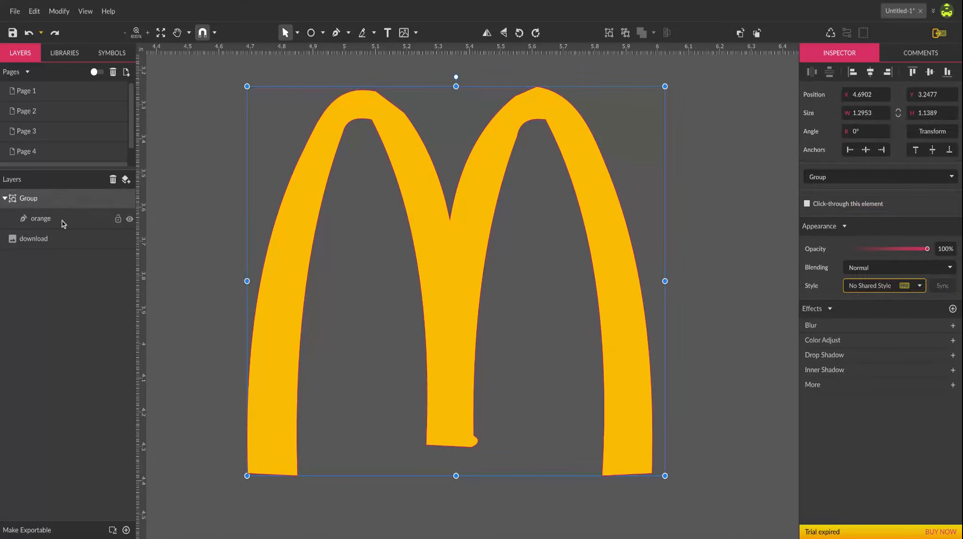
pyautogui.click(60, 218)
pyautogui.click(63, 202)
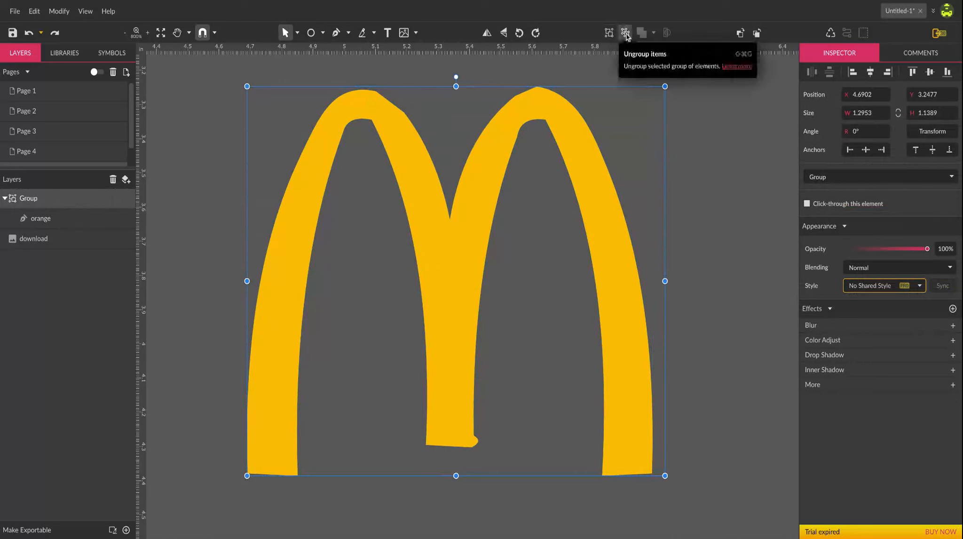
pyautogui.click(625, 32)
pyautogui.click(273, 195)
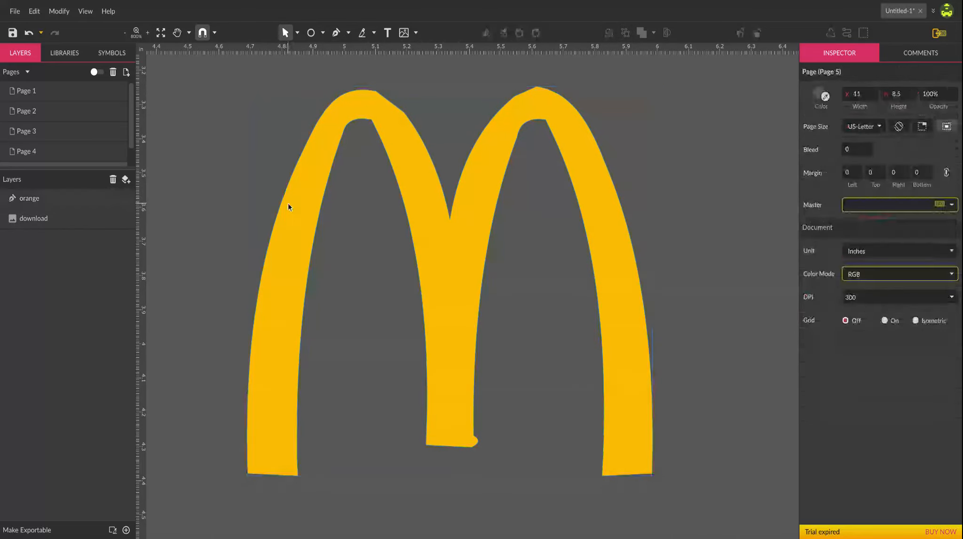
# Rework the anchors on the left arch's right shoulder: raise the peak anchor slightly and delete the redundant point just beside it.
pyautogui.click(89, 202)
pyautogui.click(297, 33)
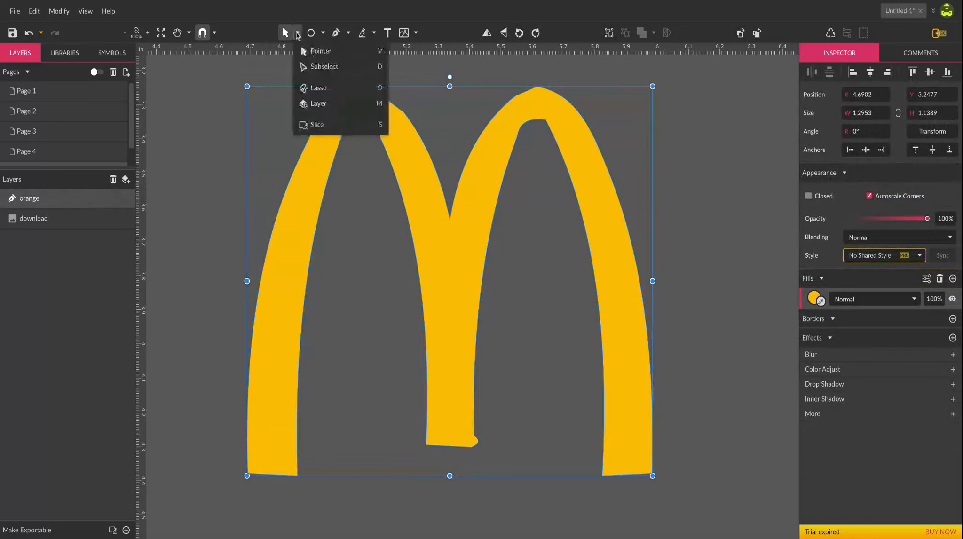
pyautogui.click(309, 67)
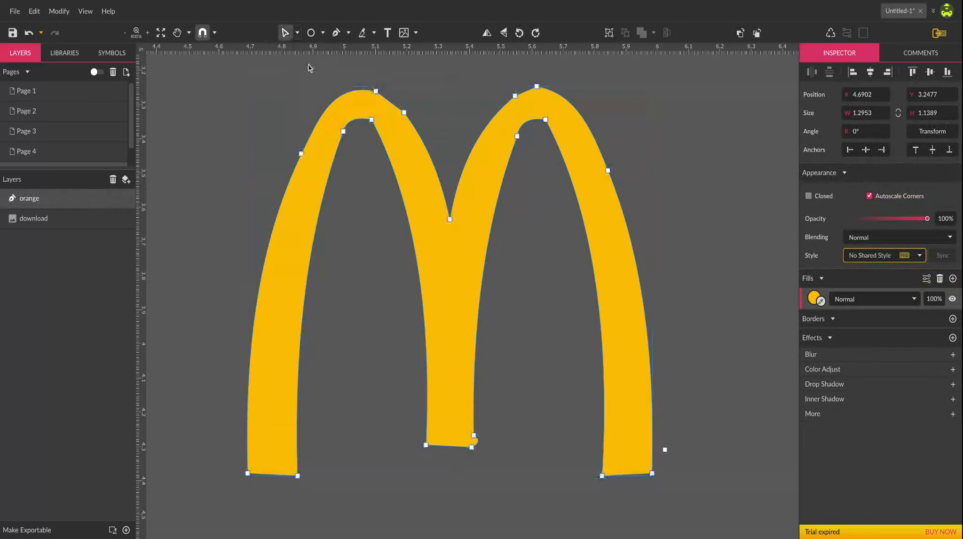
pyautogui.click(403, 113)
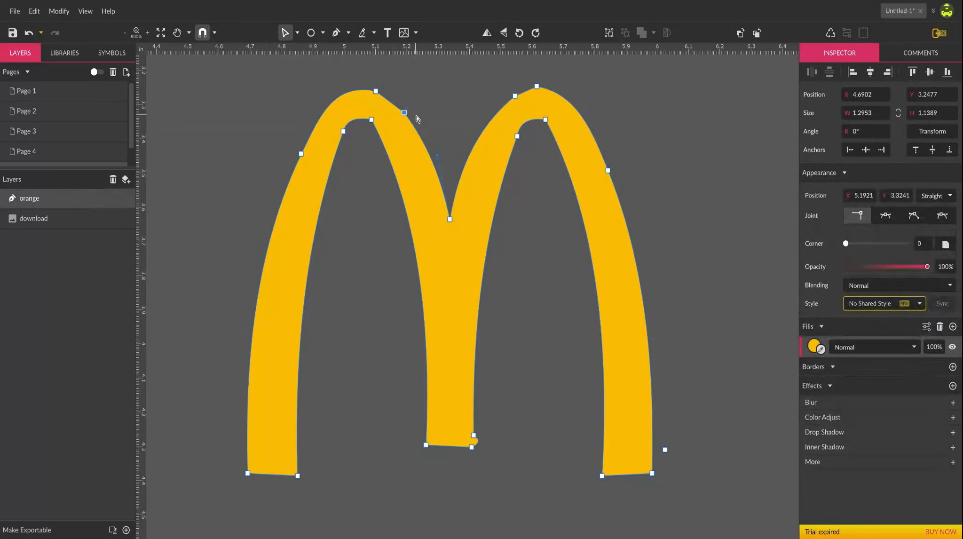
pyautogui.moveTo(404, 113); pyautogui.dragTo(382, 94)
pyautogui.click(376, 87)
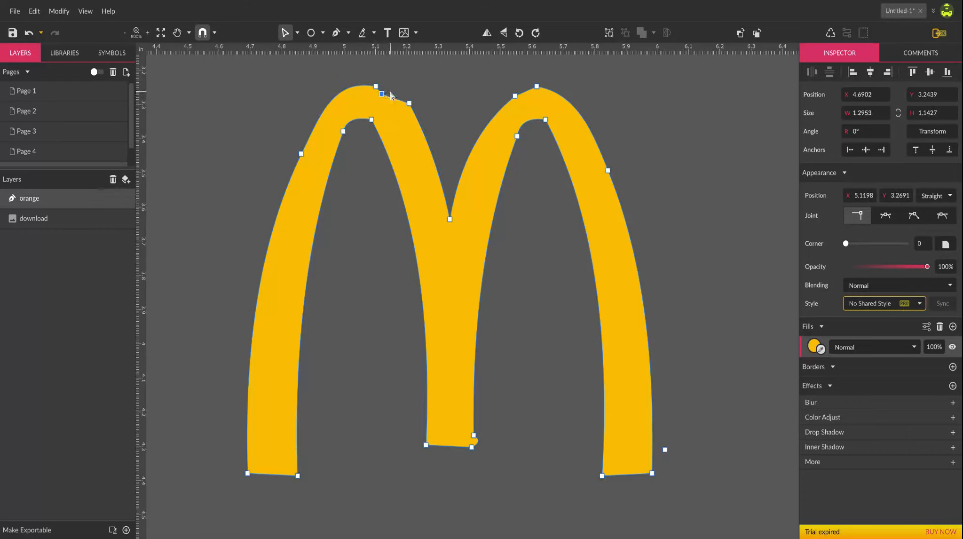
pyautogui.press('Delete')
# Change the left arch's right shoulder anchor to a mirrored joint and move it to about X 5.21, Y 3.32 in.
pyautogui.click(409, 103)
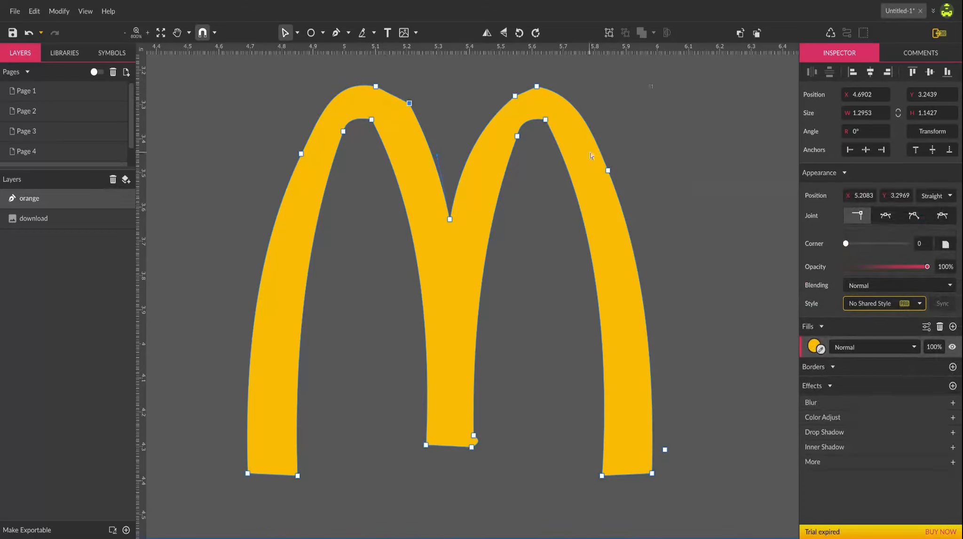
pyautogui.moveTo(410, 104); pyautogui.dragTo(426, 92)
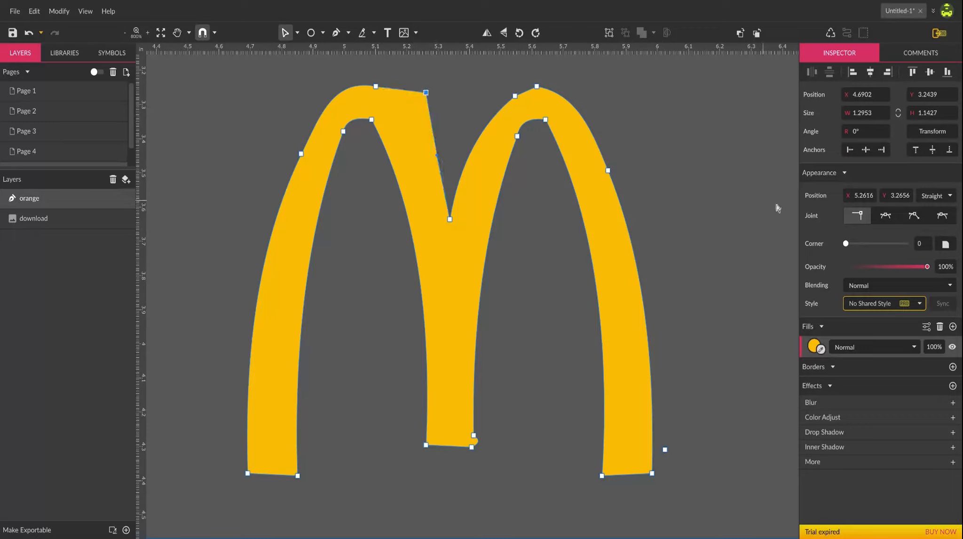
pyautogui.click(885, 216)
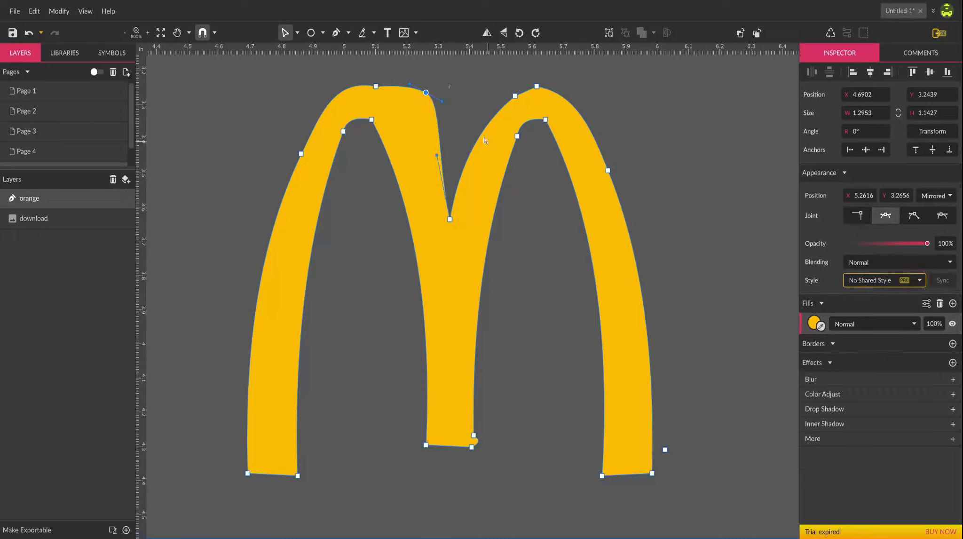
pyautogui.moveTo(426, 92); pyautogui.dragTo(409, 112)
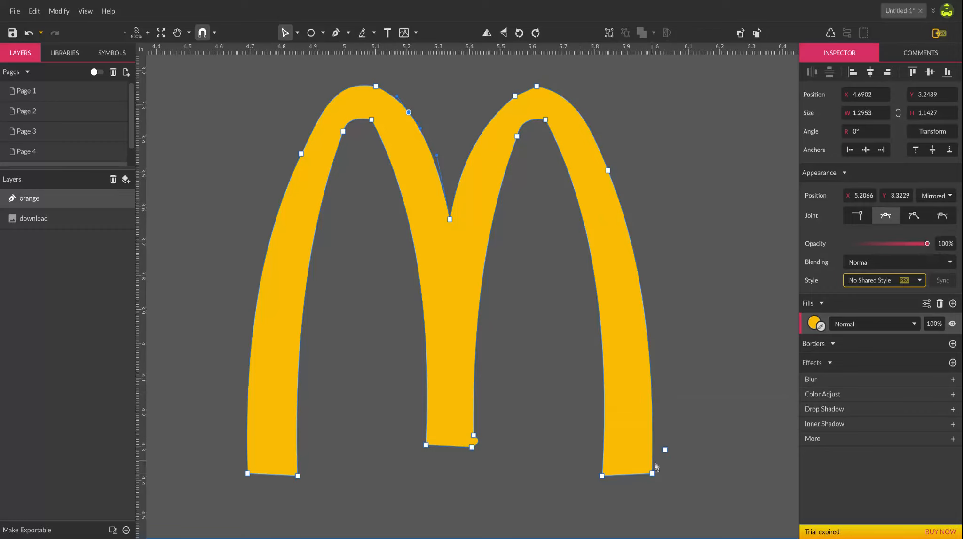
# Try to delete the stray anchor point beside the right leg's foot.
pyautogui.click(665, 450)
pyautogui.press('Delete')
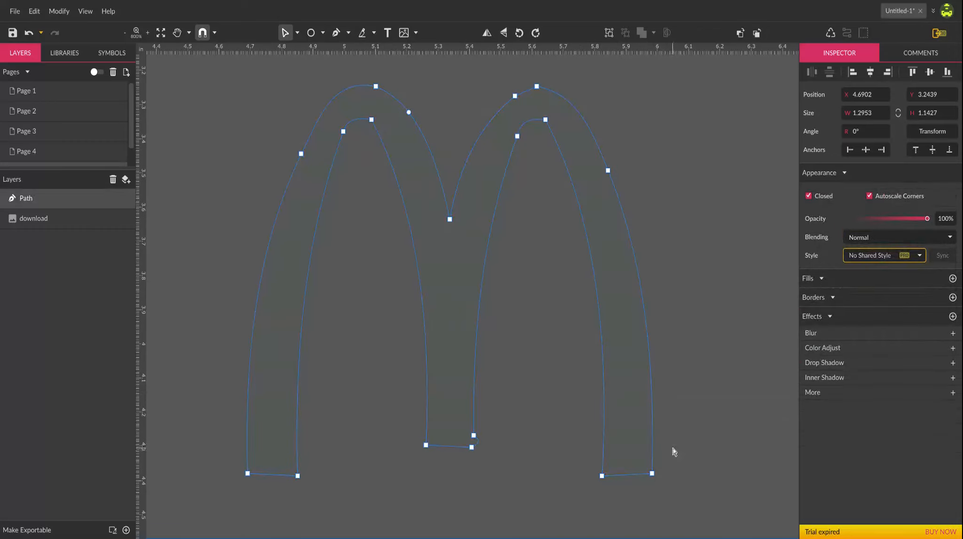
pyautogui.hotkey('ctrl', 'z')
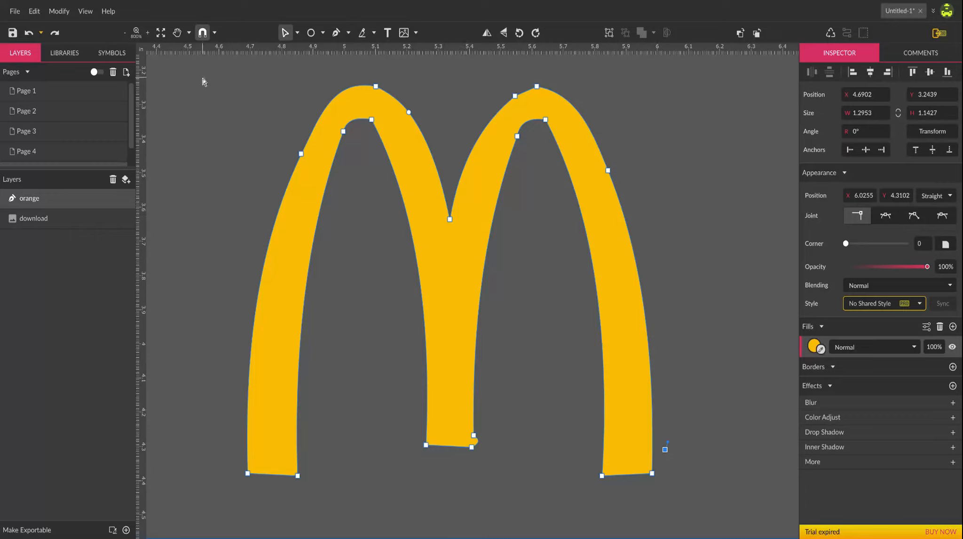
# Select all anchor points of the orange path and simplify it with a path simplification tolerance raised above 10%.
pyautogui.moveTo(183, 69); pyautogui.dragTo(698, 508)
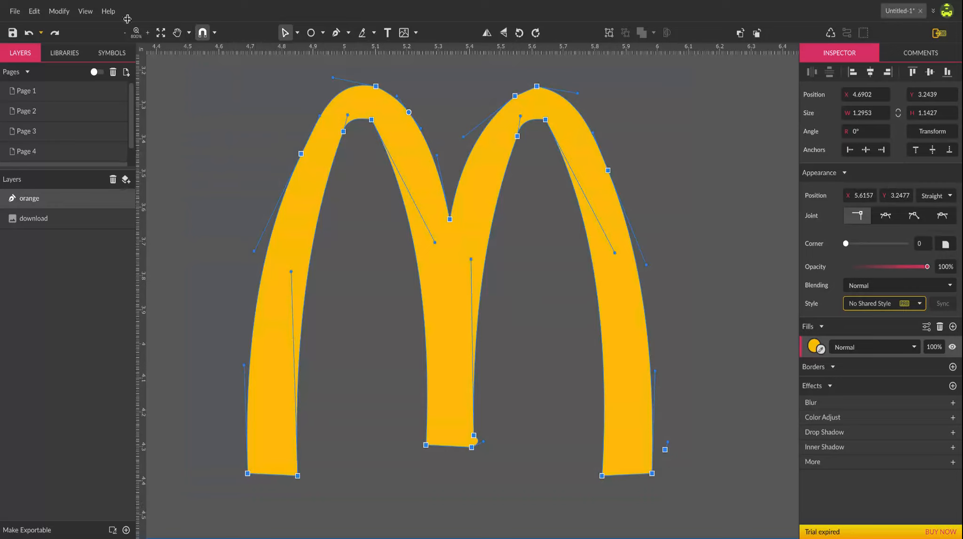
pyautogui.click(70, 15)
pyautogui.moveTo(98, 240)
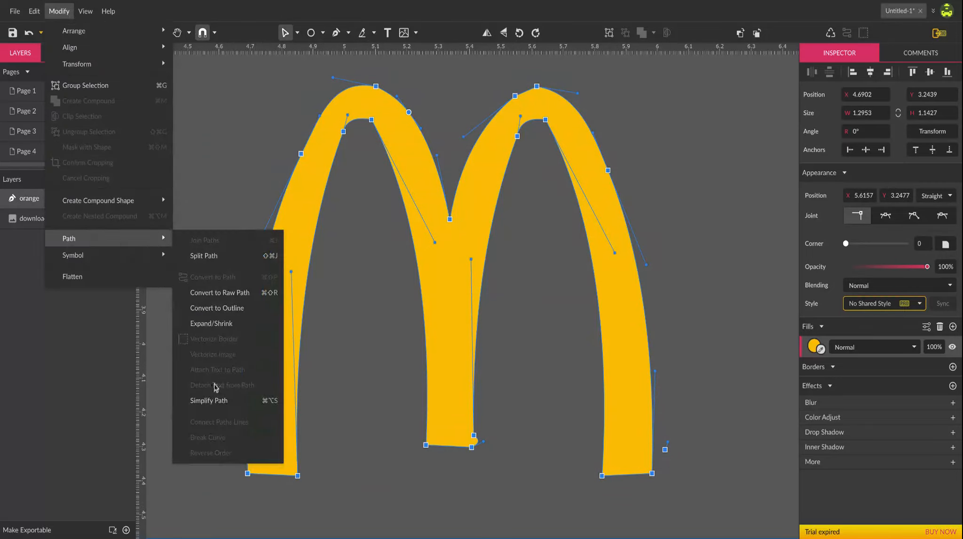
pyautogui.click(209, 401)
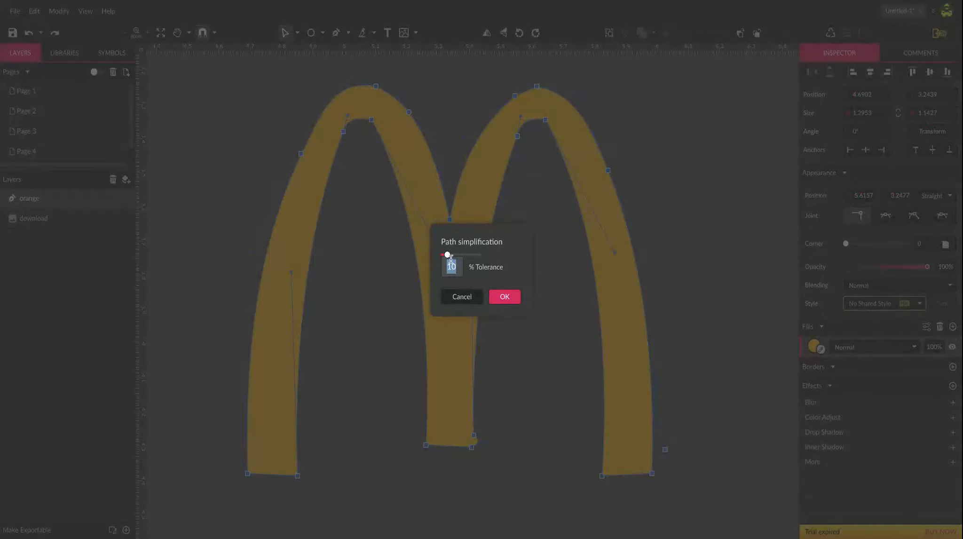
pyautogui.moveTo(448, 255); pyautogui.dragTo(467, 255)
pyautogui.click(504, 298)
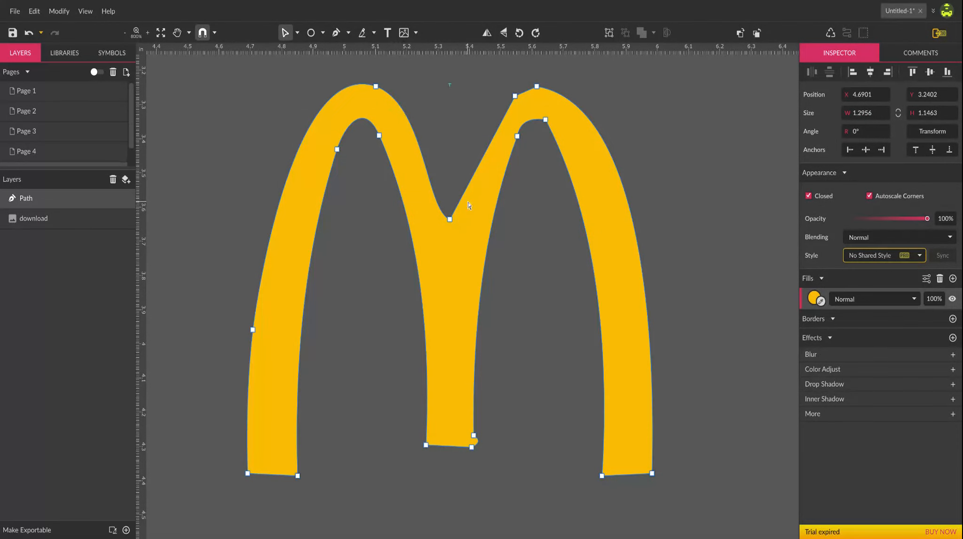
# Make the valley anchor between the arches a straight joint and delete the anchors on the right arch's left shoulder.
pyautogui.click(450, 219)
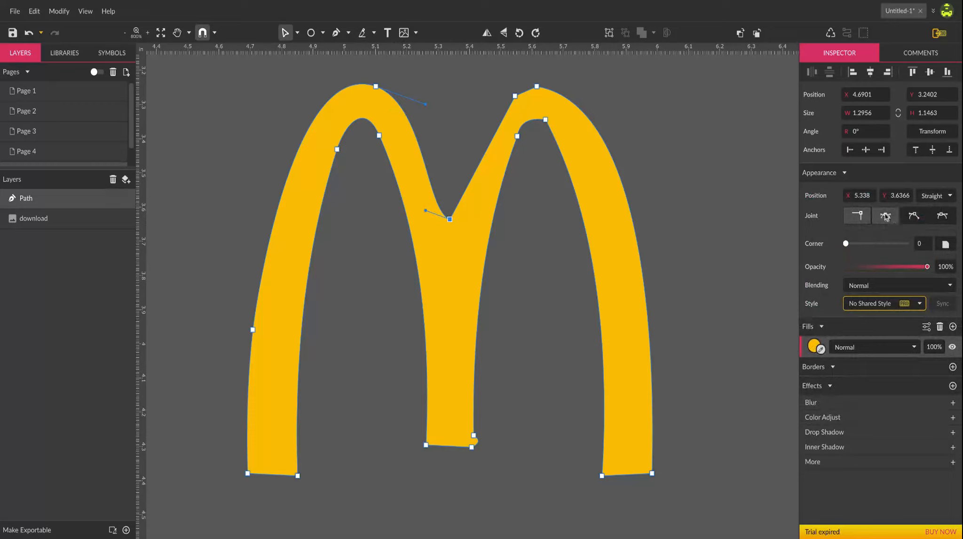
pyautogui.click(864, 220)
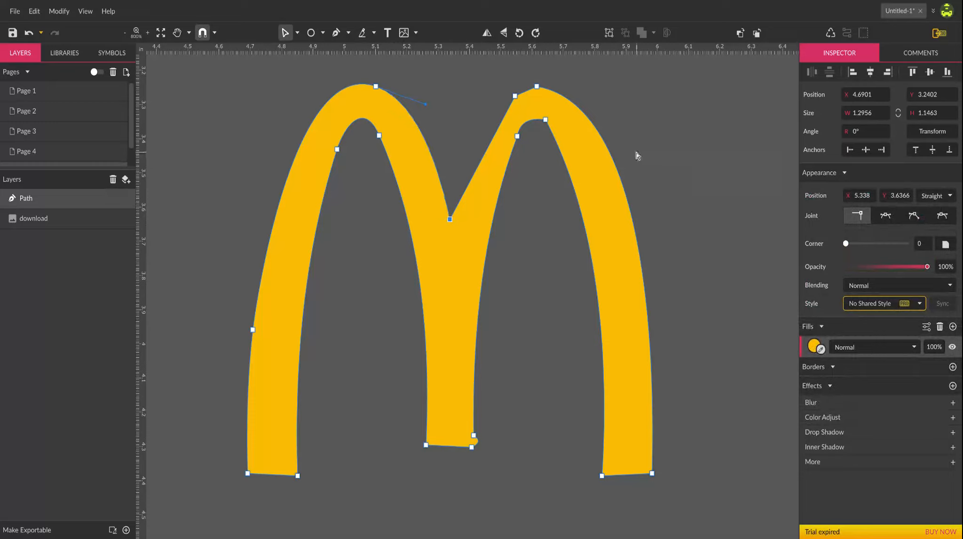
pyautogui.click(515, 96)
pyautogui.moveTo(516, 97); pyautogui.dragTo(518, 91)
pyautogui.press('Delete')
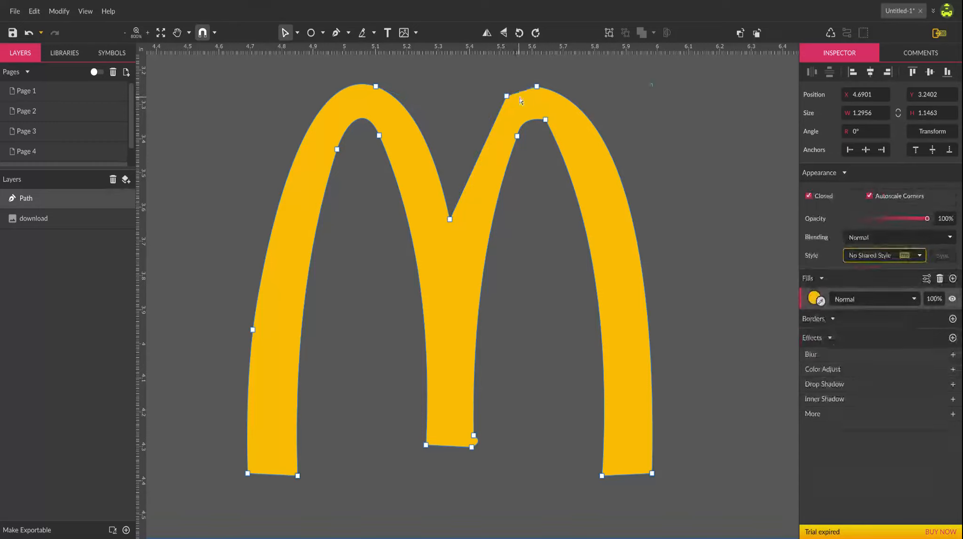
pyautogui.click(508, 97)
pyautogui.press('Delete')
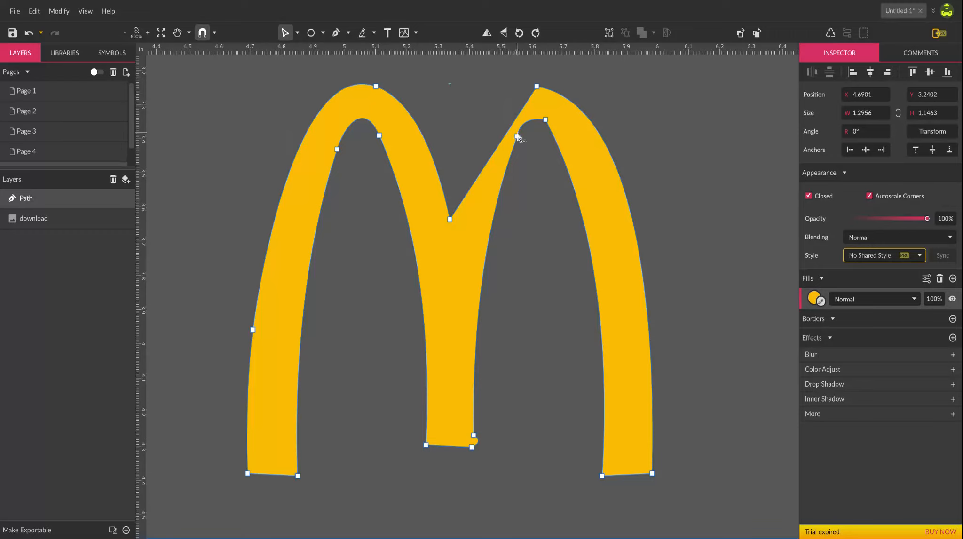
# Lower the right arch's inner top anchors and delete the left one, leaving a single inner peak at about X 5.76, Y 3.50 in.
pyautogui.moveTo(518, 139); pyautogui.dragTo(576, 160)
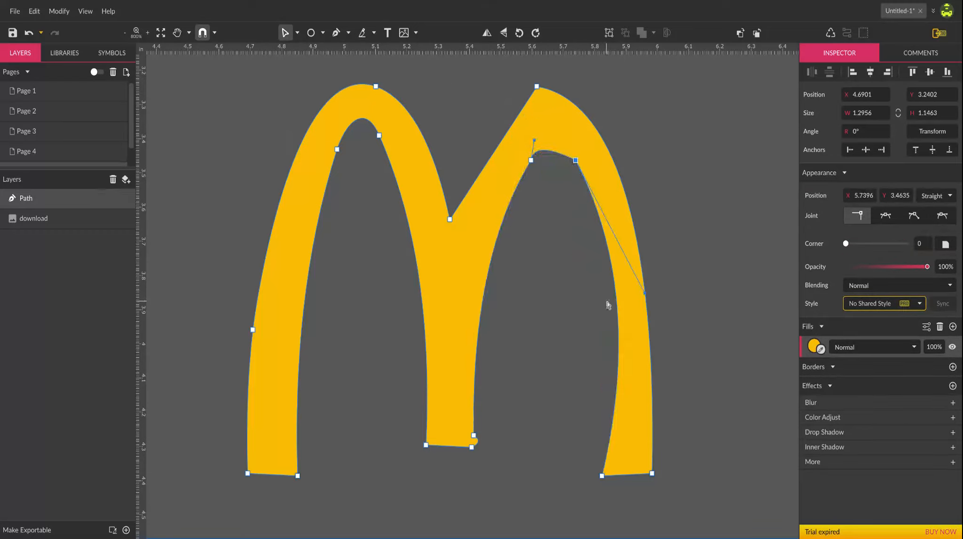
pyautogui.click(531, 160)
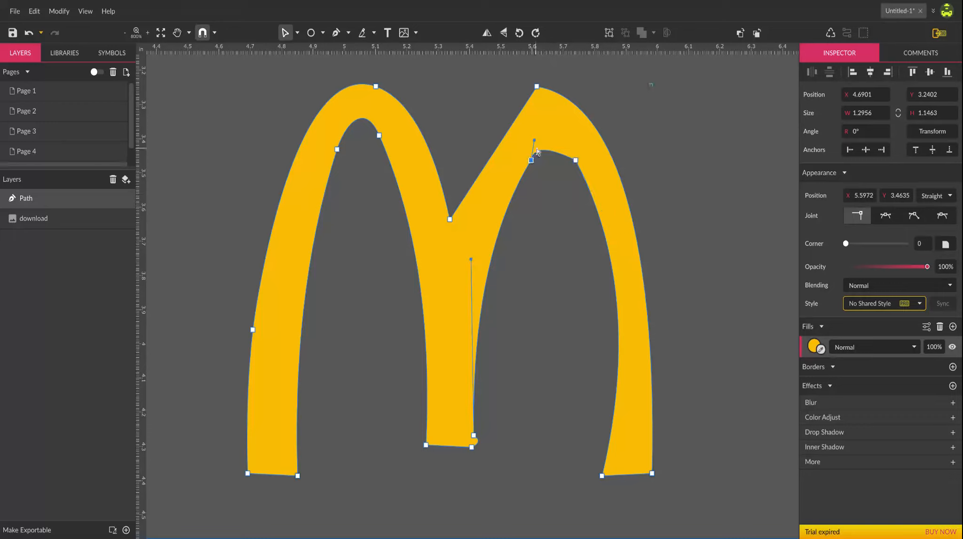
pyautogui.press('Delete')
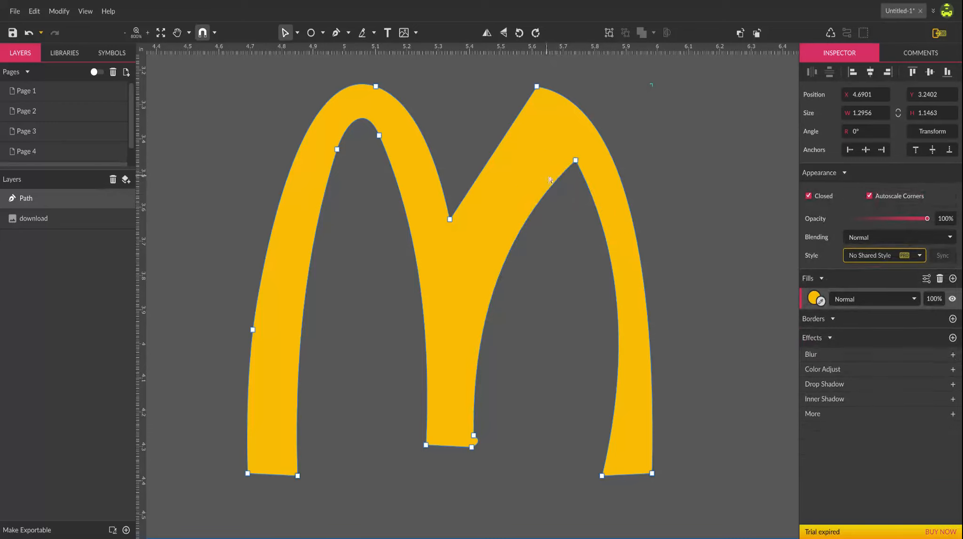
pyautogui.moveTo(575, 161); pyautogui.dragTo(582, 175)
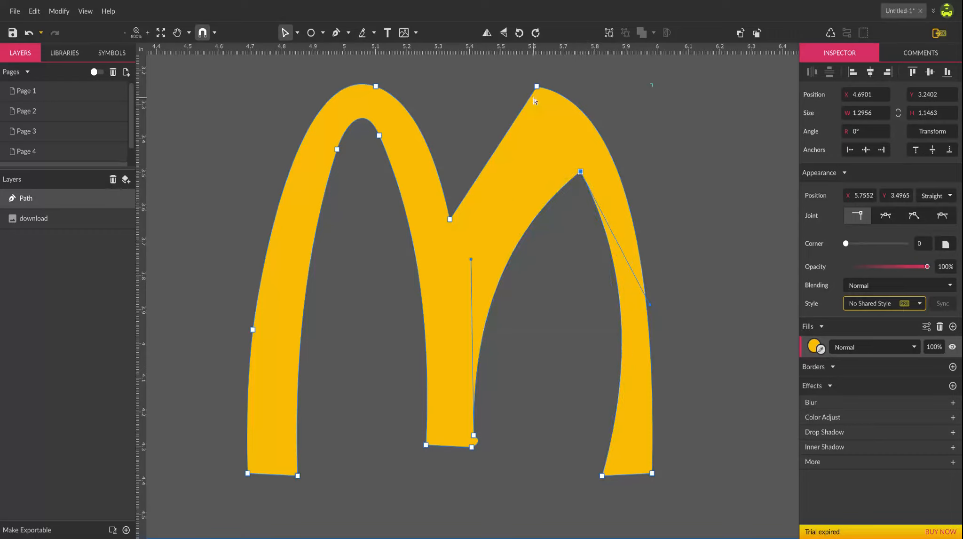
# Move the right arch's outer peak to about X 5.68, Y 3.20 in and its inner peak to about X 5.73, Y 3.49 in.
pyautogui.moveTo(537, 86); pyautogui.dragTo(559, 73)
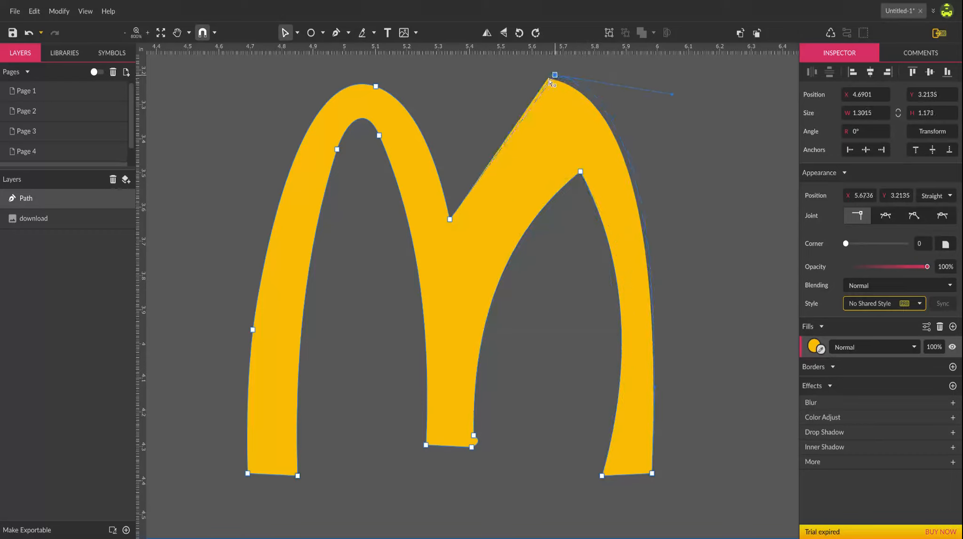
pyautogui.click(581, 173)
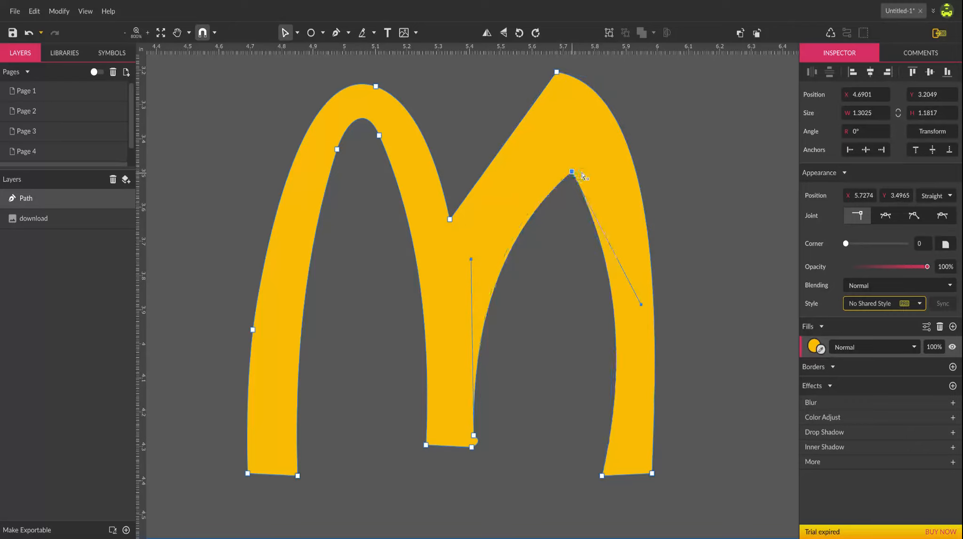
pyautogui.moveTo(576, 176); pyautogui.dragTo(572, 170)
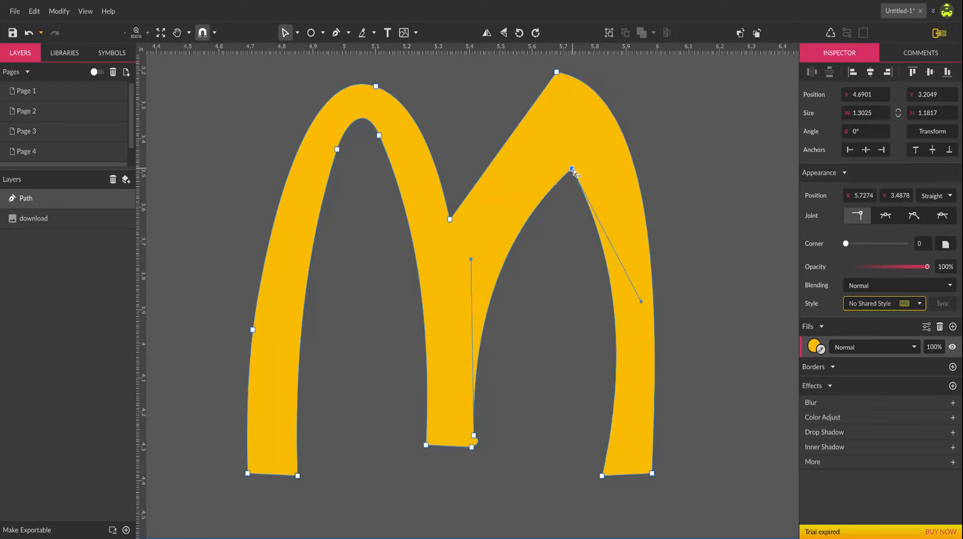
# Delete the bump's anchor at the middle leg's foot and straighten the right arch's inner left edge by removing its leftover curve point.
pyautogui.click(474, 436)
pyautogui.press('Delete')
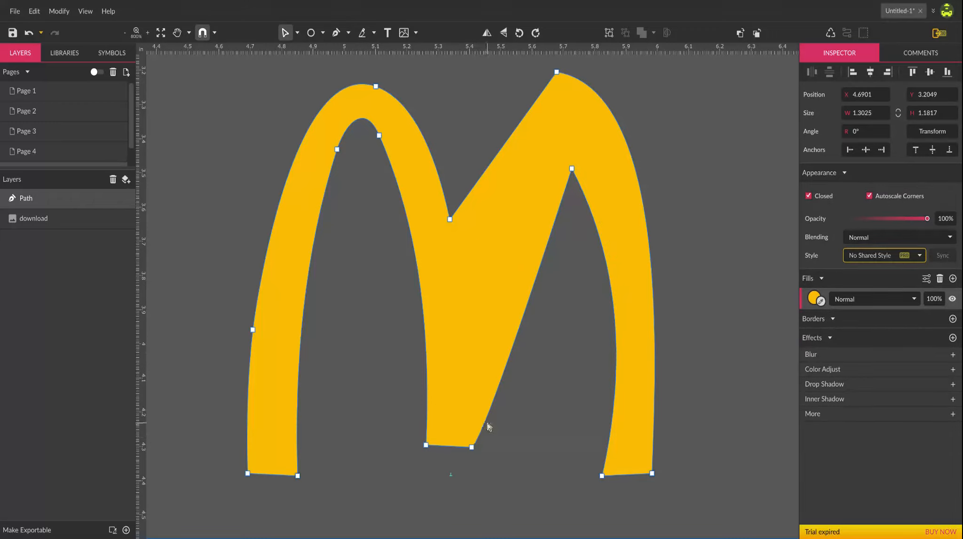
pyautogui.click(484, 424)
pyautogui.moveTo(486, 424); pyautogui.dragTo(489, 419)
pyautogui.moveTo(504, 356); pyautogui.dragTo(472, 390)
pyautogui.press('Delete')
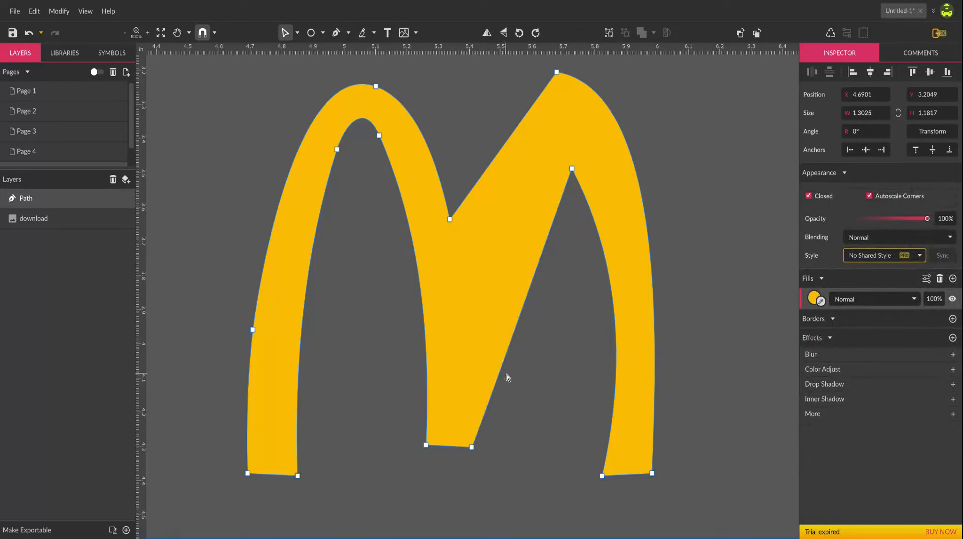
# Compare the reshaped arches with the original McDonald's logo image.
pyautogui.click(507, 354)
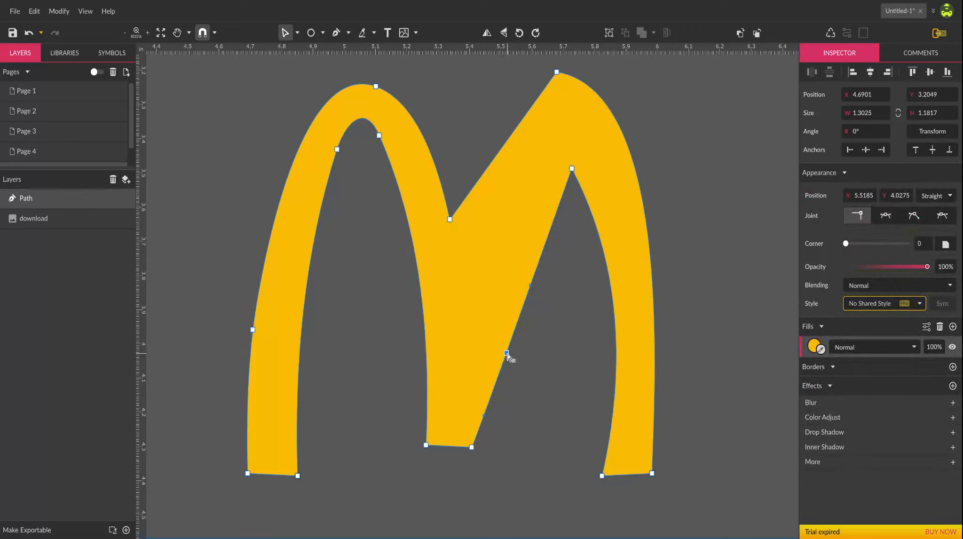
pyautogui.press('Delete')
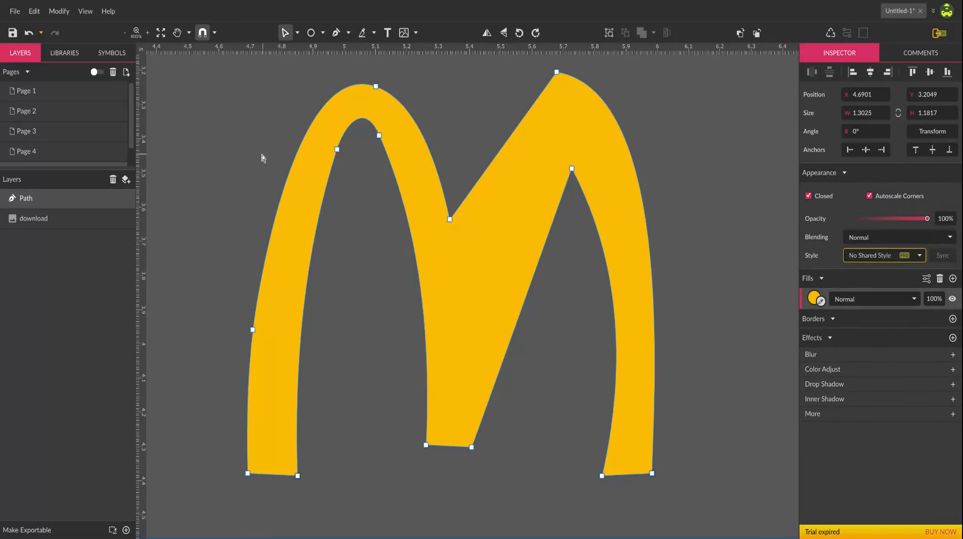
pyautogui.press('h')
pyautogui.keyDown('ctrl'); pyautogui.scroll(-5, 269, 153); pyautogui.keyUp('ctrl')
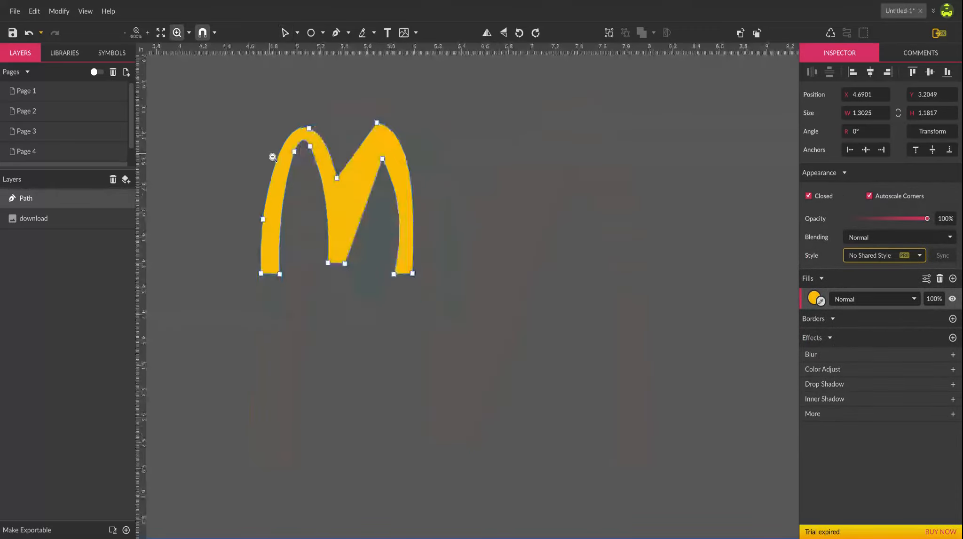
pyautogui.moveTo(261, 146); pyautogui.dragTo(362, 279)
pyautogui.press('space')
pyautogui.moveTo(228, 133); pyautogui.dragTo(417, 271)
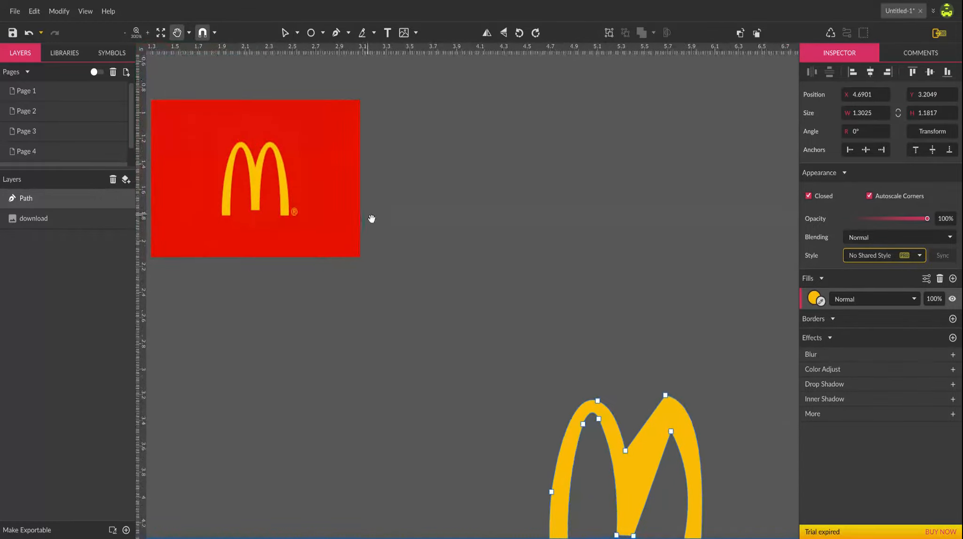
pyautogui.moveTo(372, 219); pyautogui.dragTo(313, 149)
pyautogui.moveTo(457, 246); pyautogui.dragTo(393, 209)
pyautogui.press('z')
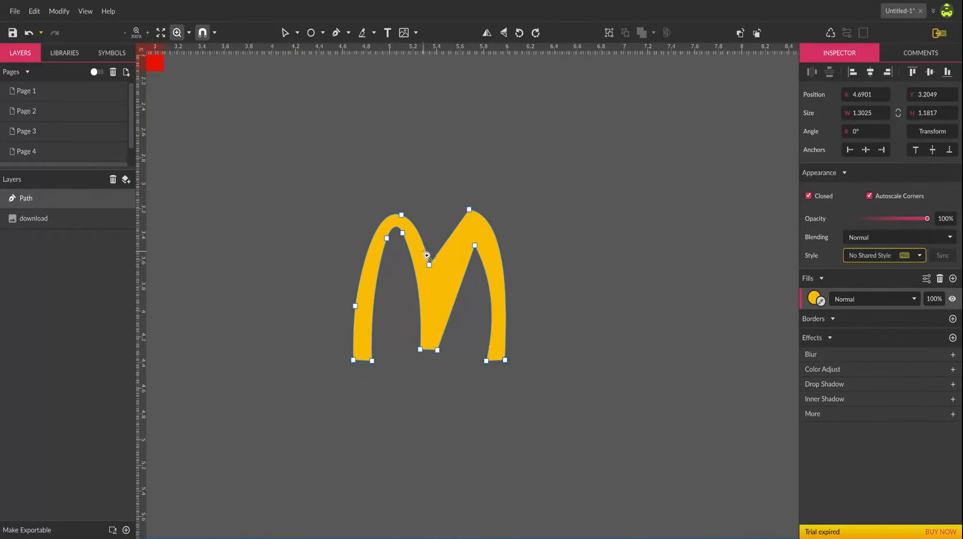
# Lower the right arch's inner peak further and move the valley anchor between the arches to about X 5.35, Y 3.65 in.
pyautogui.click(429, 254)
pyautogui.click(448, 299)
pyautogui.scroll(-2, 493, 341)
pyautogui.press('v')
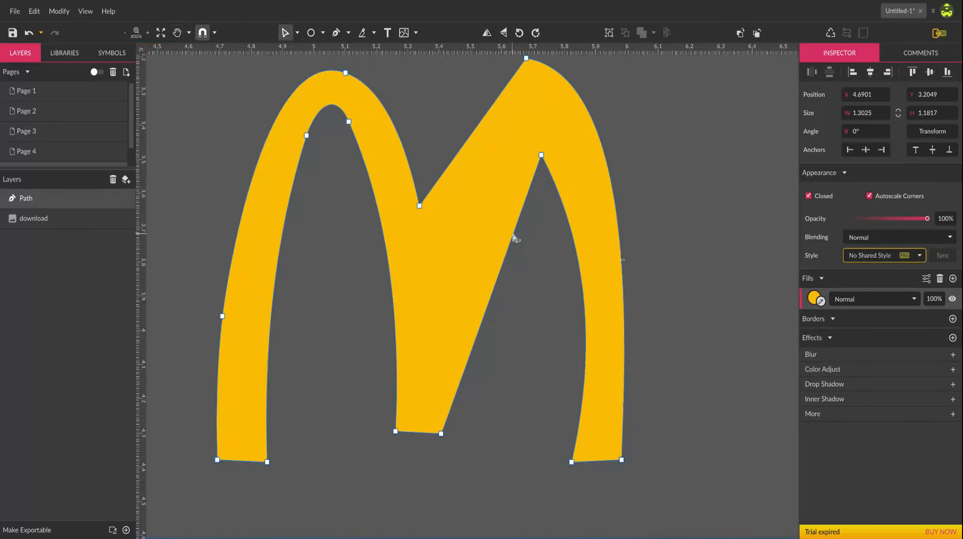
pyautogui.click(542, 155)
pyautogui.moveTo(542, 156); pyautogui.dragTo(544, 174)
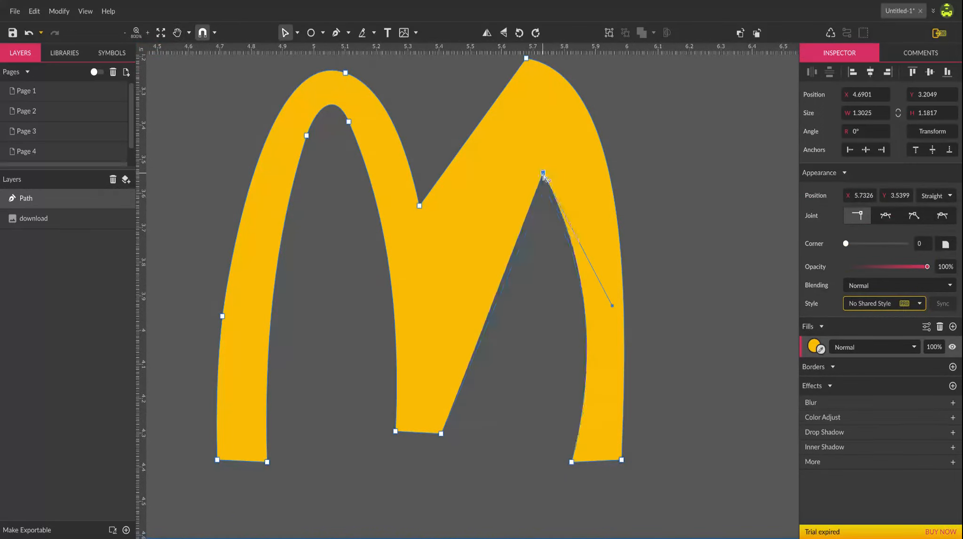
pyautogui.moveTo(423, 207); pyautogui.dragTo(424, 212)
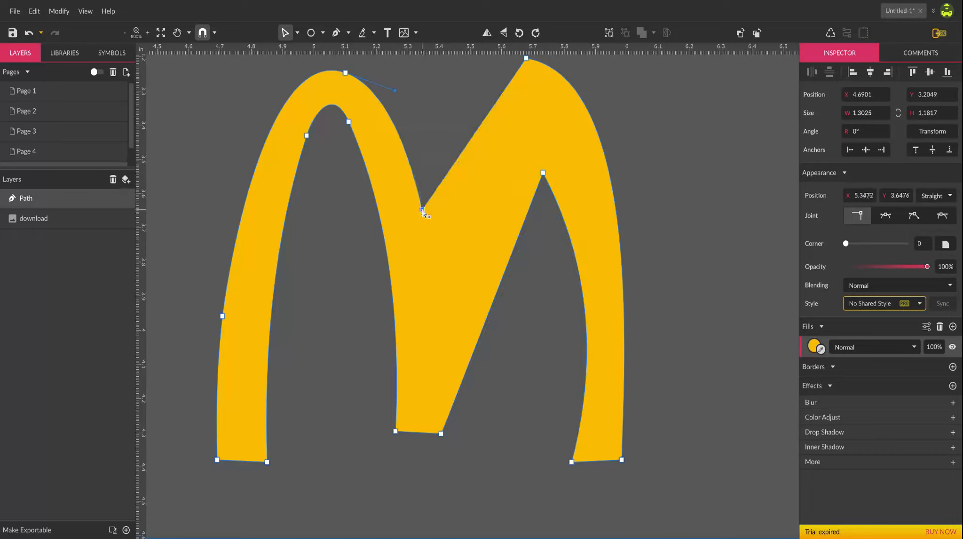
pyautogui.click(545, 172)
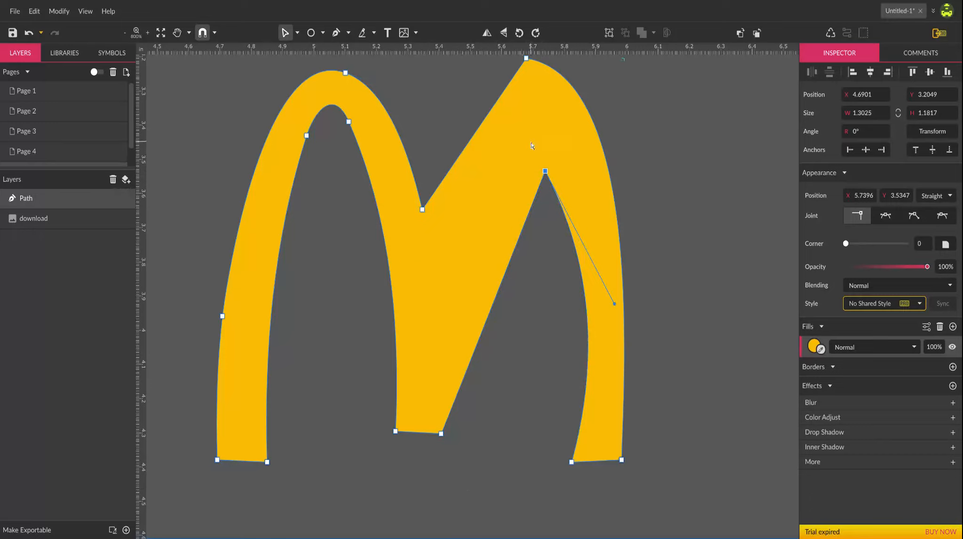
pyautogui.moveTo(546, 171); pyautogui.dragTo(547, 185)
# Widen the right leg's foot by moving its inner and outer corners outward, and delete the stray anchor between them.
pyautogui.moveTo(572, 463); pyautogui.dragTo(555, 465)
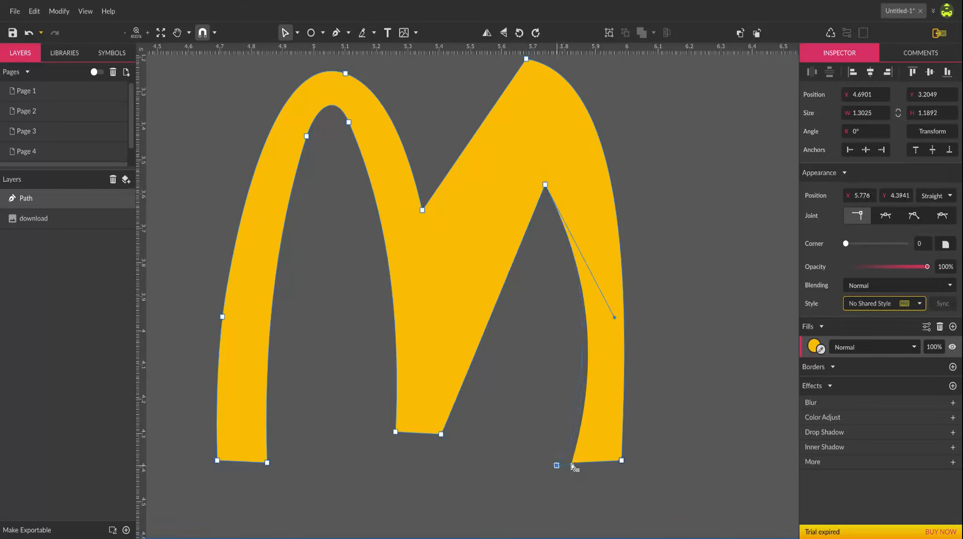
pyautogui.click(621, 461)
pyautogui.moveTo(624, 464); pyautogui.dragTo(634, 465)
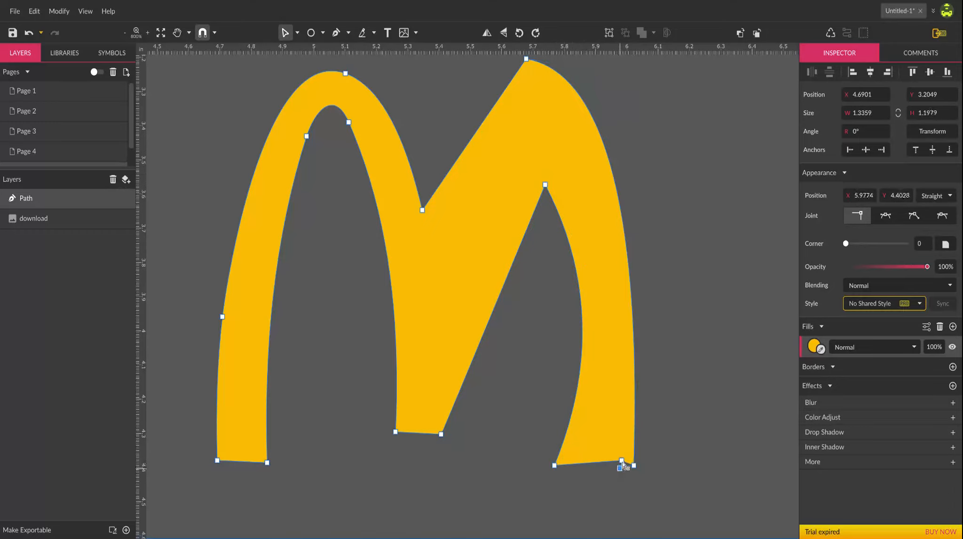
pyautogui.click(629, 464)
pyautogui.click(623, 461)
pyautogui.press('Delete')
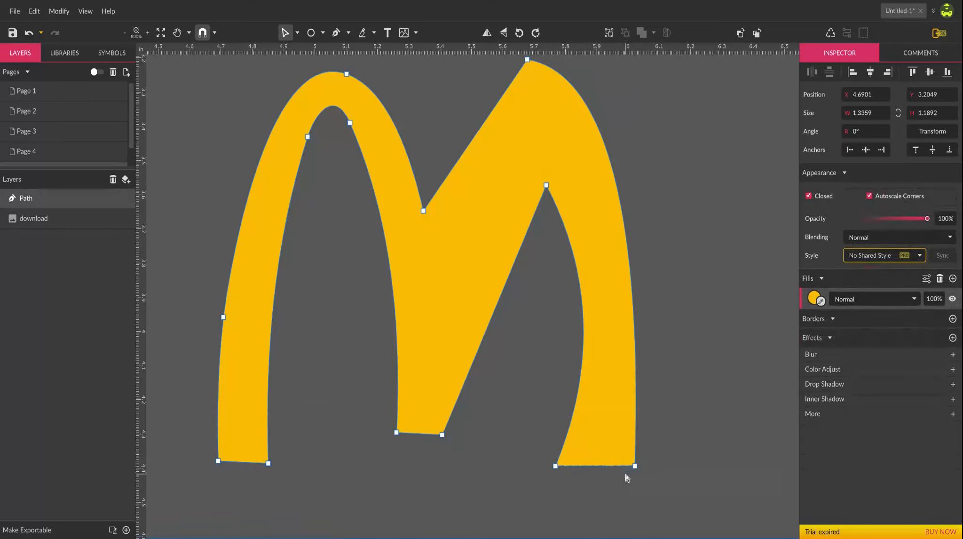
# Slant the right foot with its inner corner at about X 5.76, Y 4.41 in, and lower the valley anchor to about X 5.39, Y 3.78 in.
pyautogui.moveTo(556, 469); pyautogui.dragTo(553, 473)
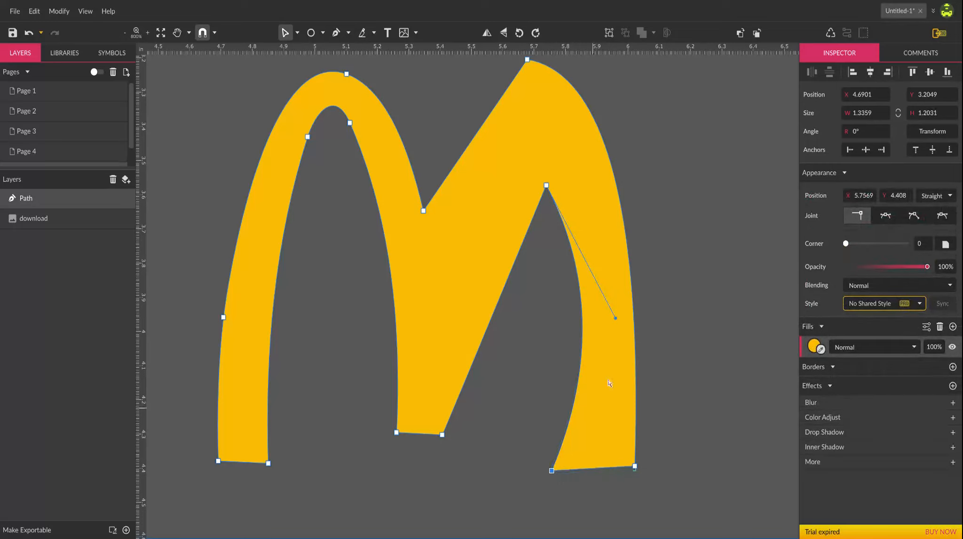
pyautogui.moveTo(636, 467); pyautogui.dragTo(641, 459)
pyautogui.click(685, 364)
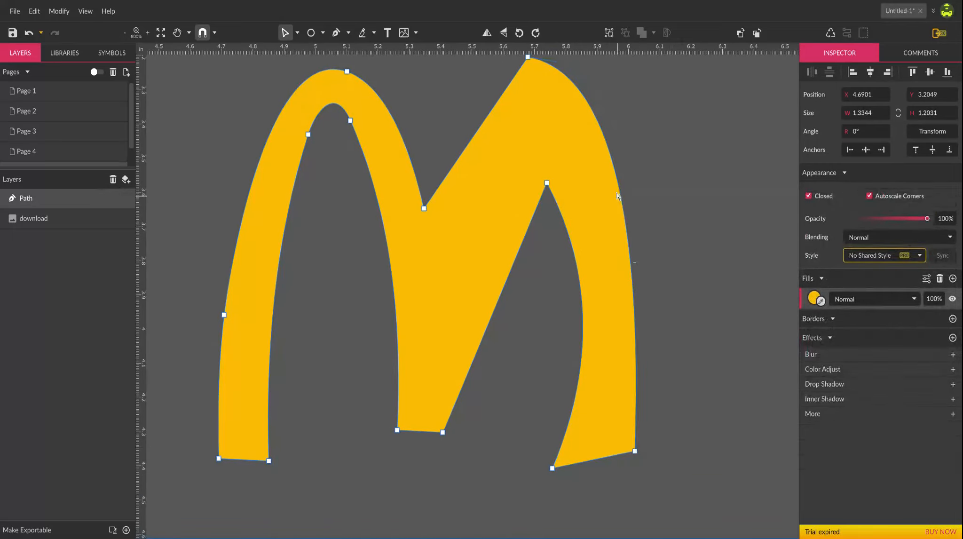
pyautogui.moveTo(424, 208); pyautogui.dragTo(442, 256)
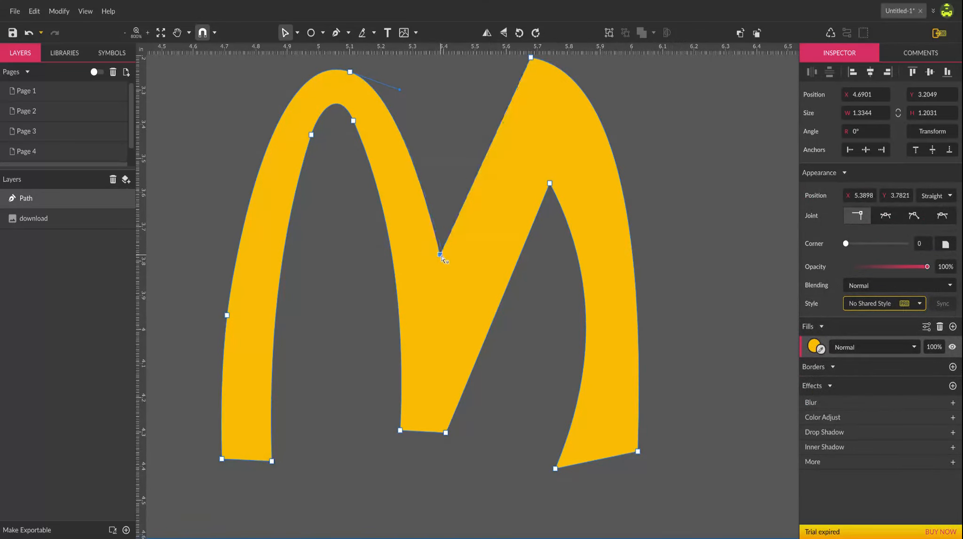
pyautogui.click(670, 216)
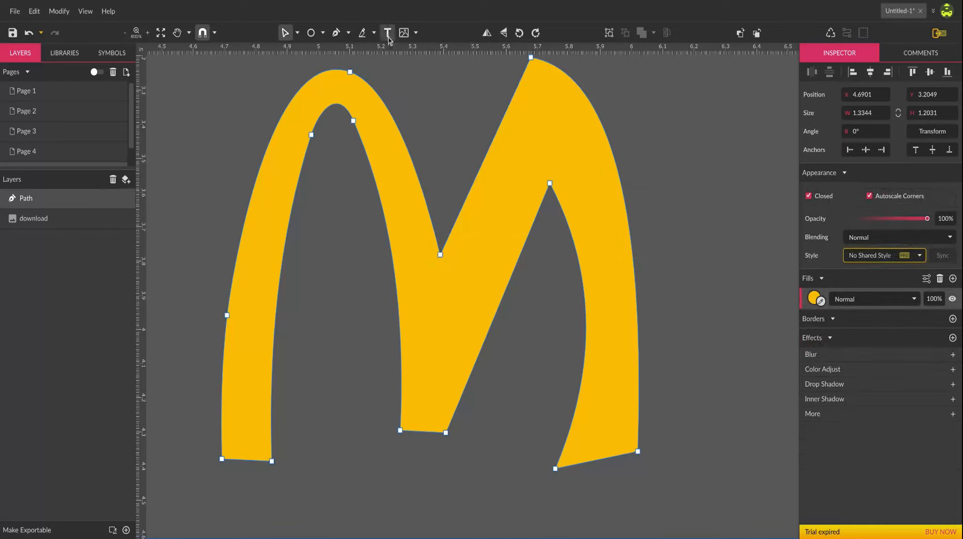
# Cut the M into two pieces with a vertical Knife cut from the valley anchor down through the middle leg.
pyautogui.click(285, 33)
pyautogui.click(297, 33)
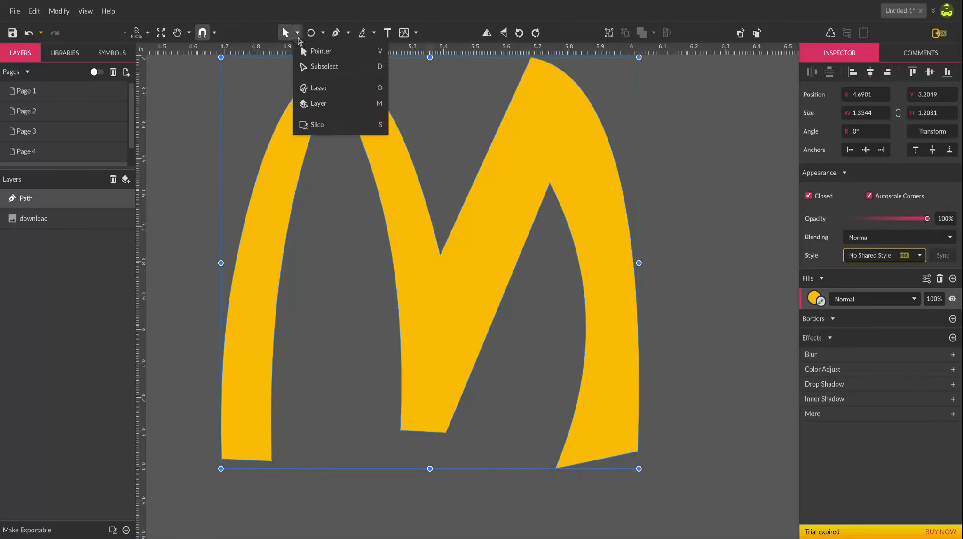
pyautogui.click(303, 51)
pyautogui.click(297, 33)
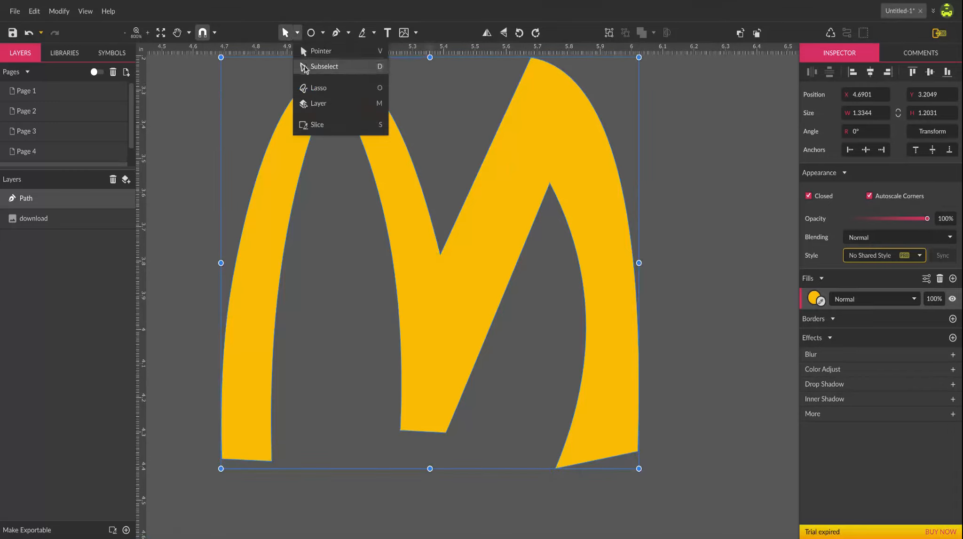
pyautogui.click(303, 67)
pyautogui.click(362, 32)
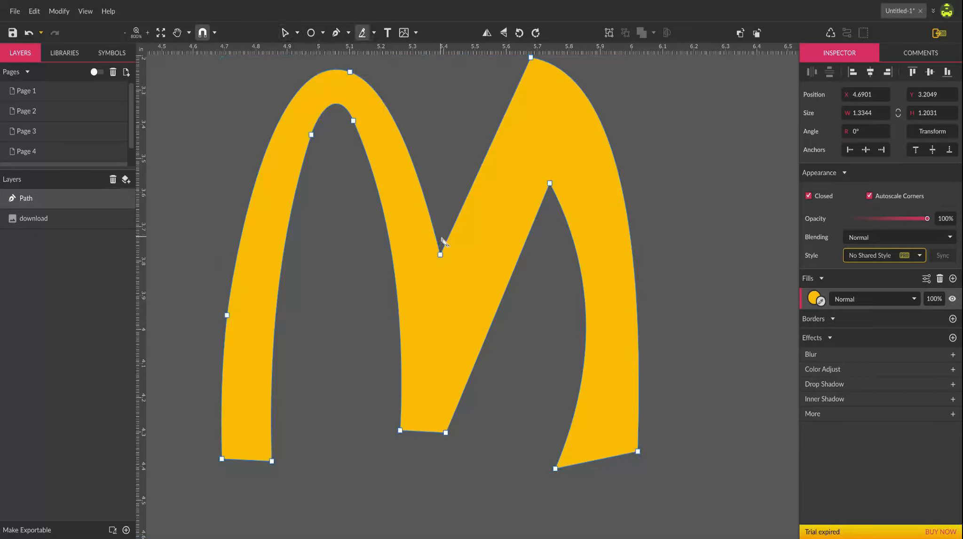
pyautogui.moveTo(445, 242); pyautogui.dragTo(442, 477)
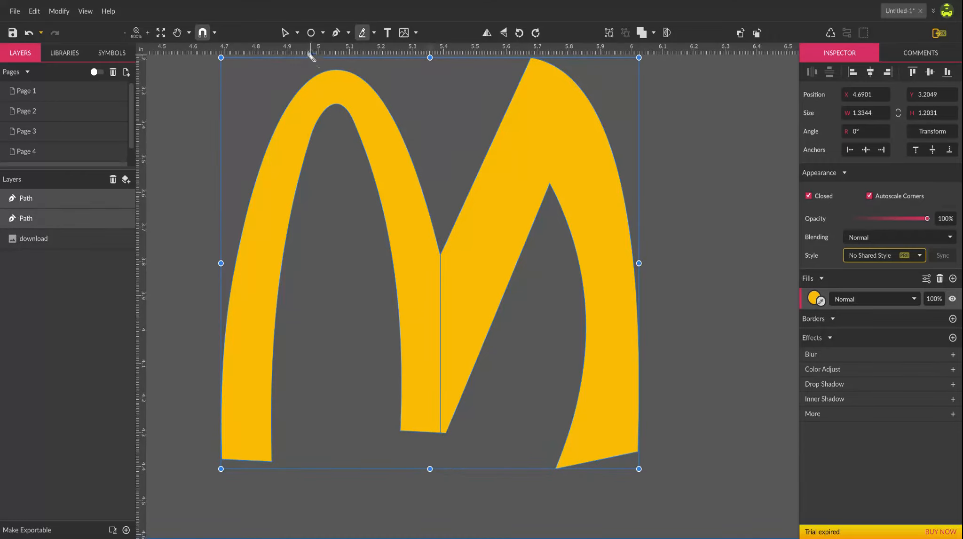
# Move the left piece of the cut M away, down and to the left of the right piece.
pyautogui.click(297, 33)
pyautogui.click(304, 51)
pyautogui.click(407, 217)
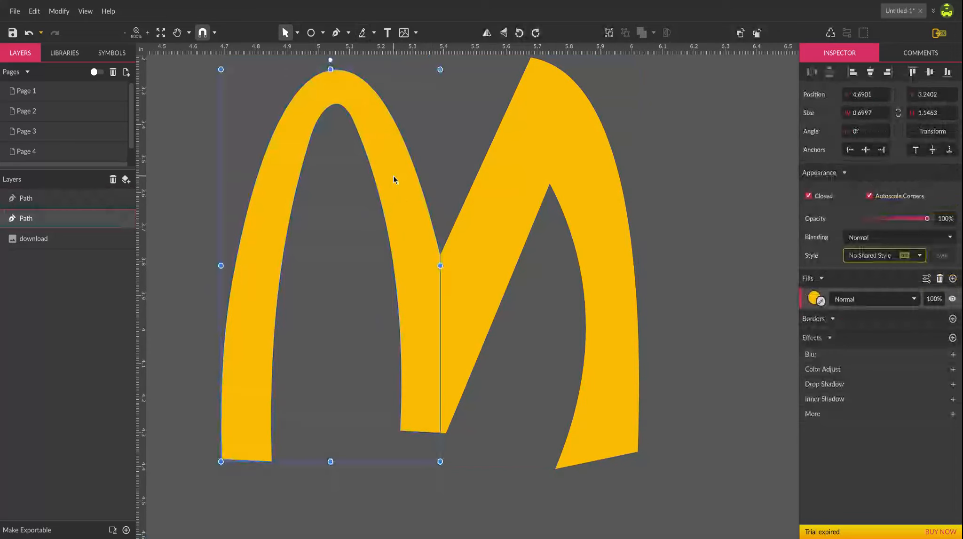
pyautogui.moveTo(394, 179); pyautogui.dragTo(205, 434)
# Duplicate the right piece, flip the copy horizontally and place it against the original's left side at about X 4.77 in.
pyautogui.press('z')
pyautogui.keyDown('alt'); pyautogui.click(341, 199); pyautogui.keyUp('alt')
pyautogui.press('v')
pyautogui.click(388, 217)
pyautogui.press('z')
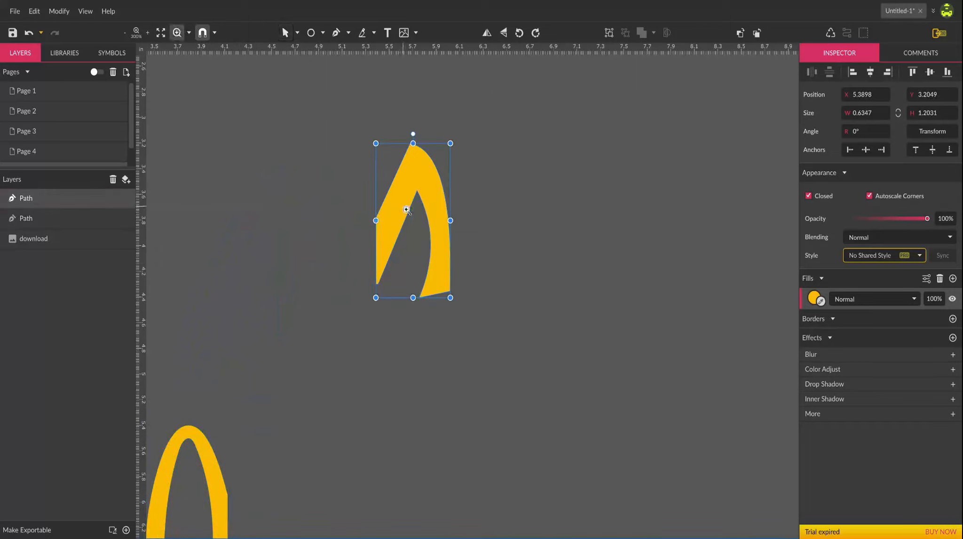
pyautogui.click(406, 210)
pyautogui.press('h')
pyautogui.moveTo(436, 334); pyautogui.dragTo(419, 389)
pyautogui.press('v')
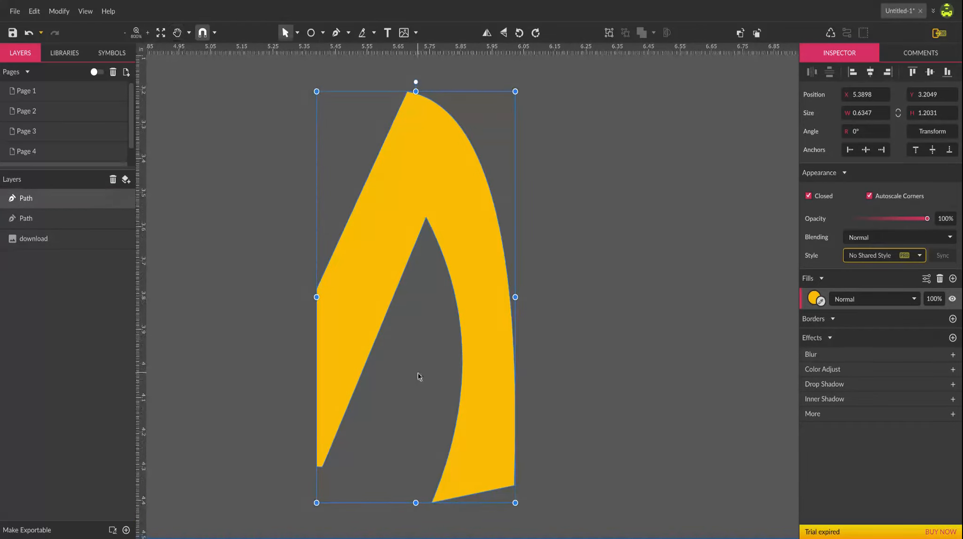
pyautogui.hotkey('ctrl', 'z')
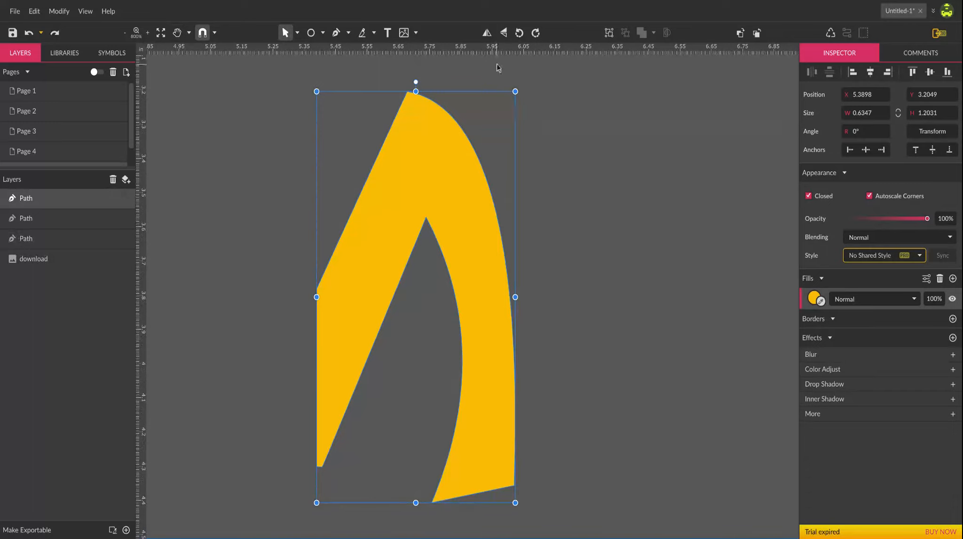
pyautogui.click(486, 32)
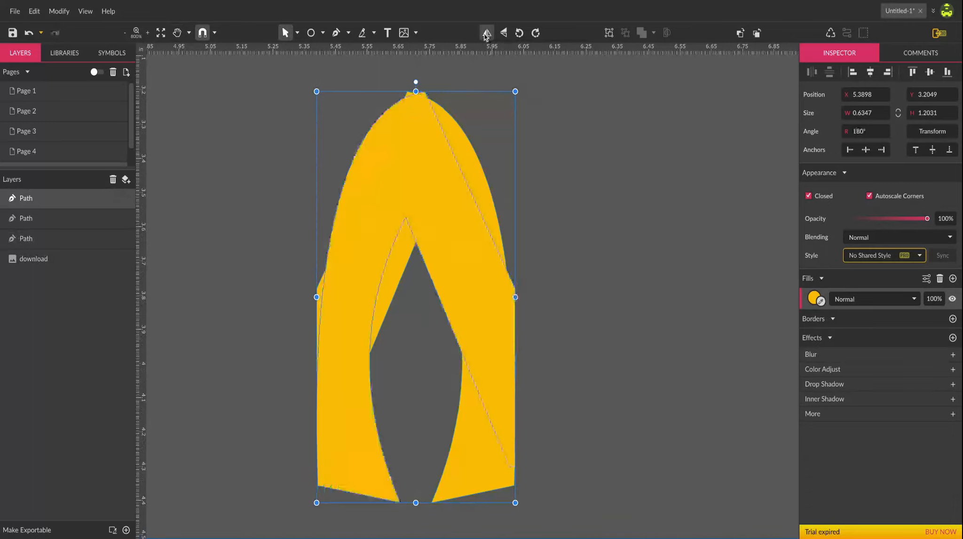
pyautogui.moveTo(451, 196); pyautogui.dragTo(265, 195)
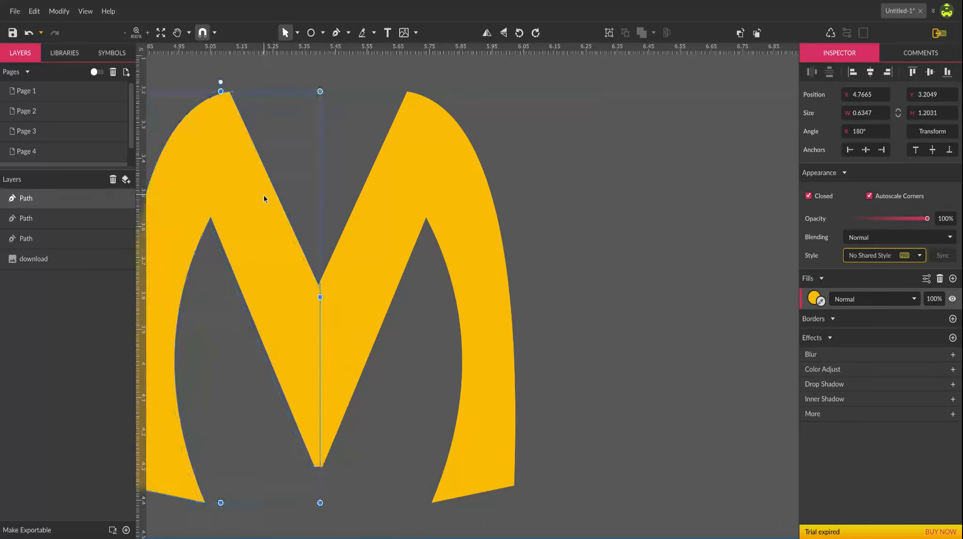
# Shift the mirrored half to about X 4.755 in so its straight edge lines up with the right half's cut edge.
pyautogui.click(595, 285)
pyautogui.press('space')
pyautogui.moveTo(571, 302); pyautogui.dragTo(640, 280)
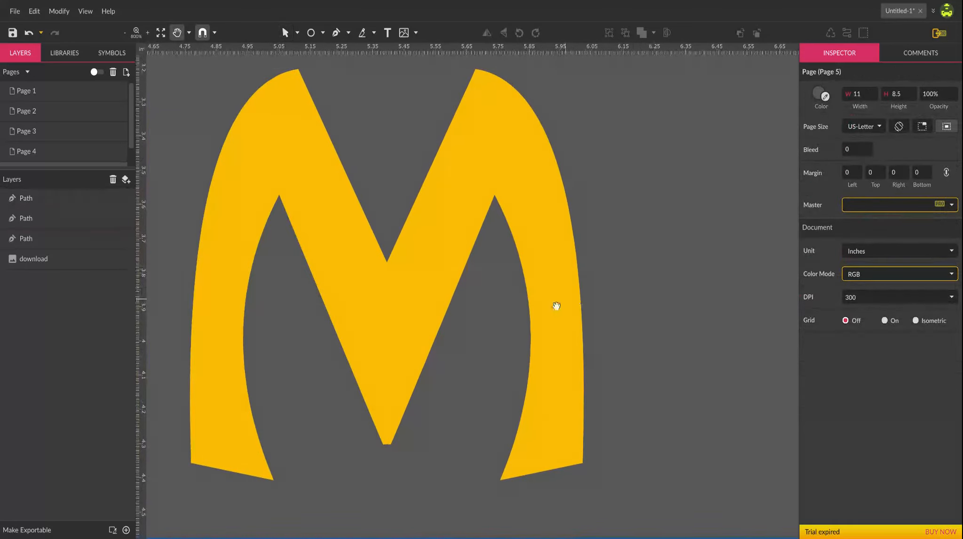
pyautogui.click(344, 232)
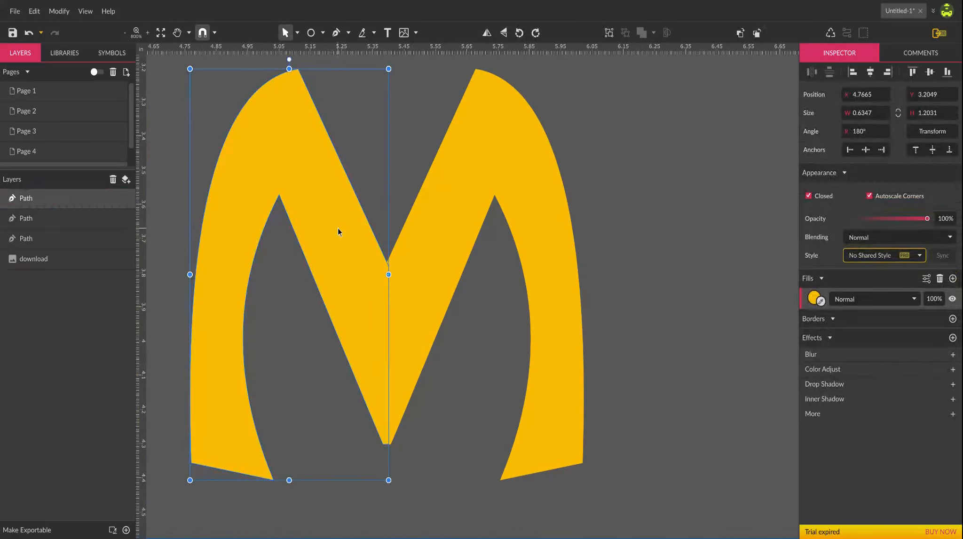
pyautogui.moveTo(340, 230); pyautogui.dragTo(329, 231)
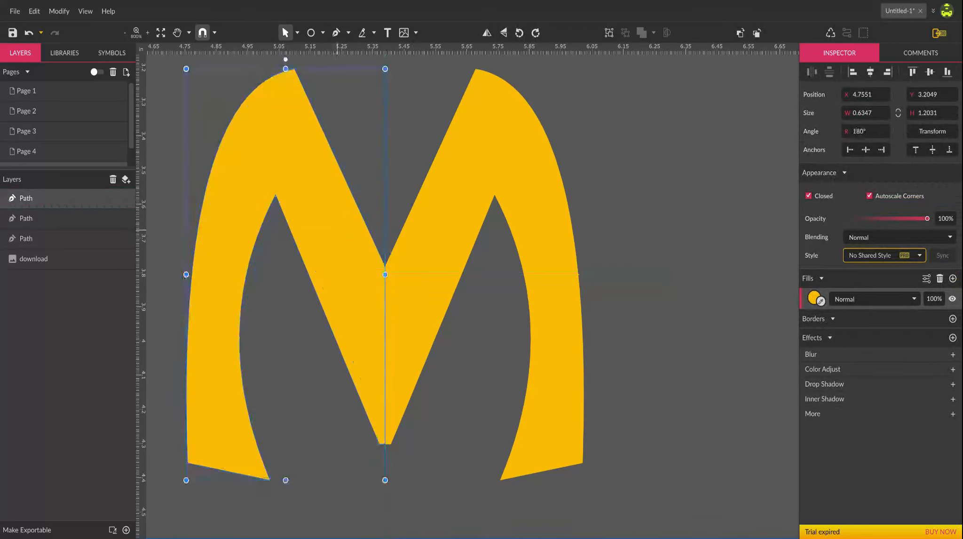
# Turn off the display of guide lines and snapping to full pixels.
pyautogui.click(215, 32)
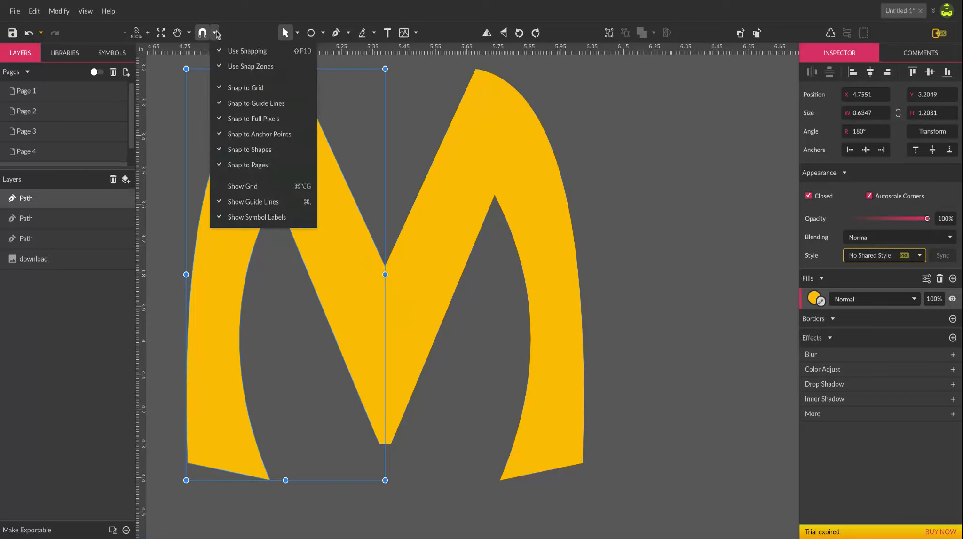
pyautogui.click(216, 33)
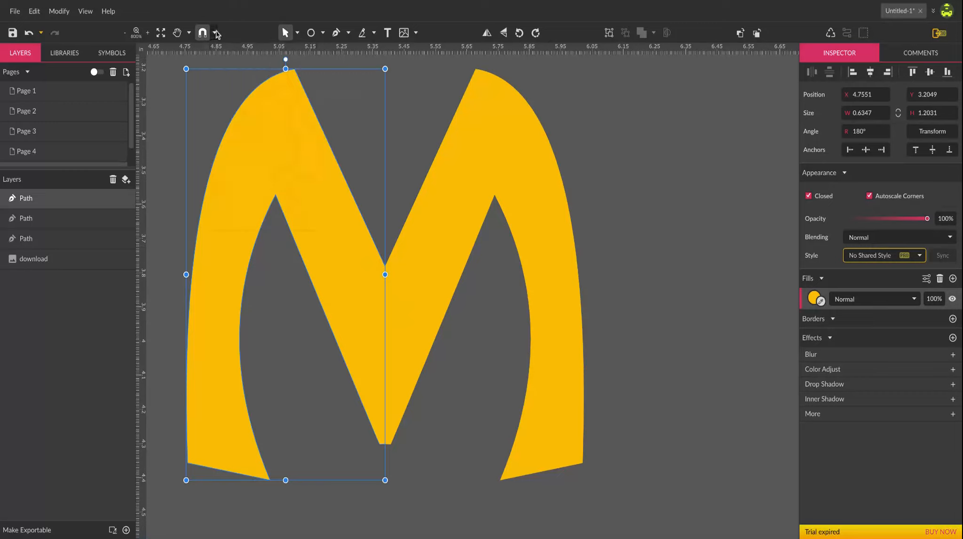
pyautogui.click(58, 14)
pyautogui.click(58, 14)
pyautogui.click(215, 33)
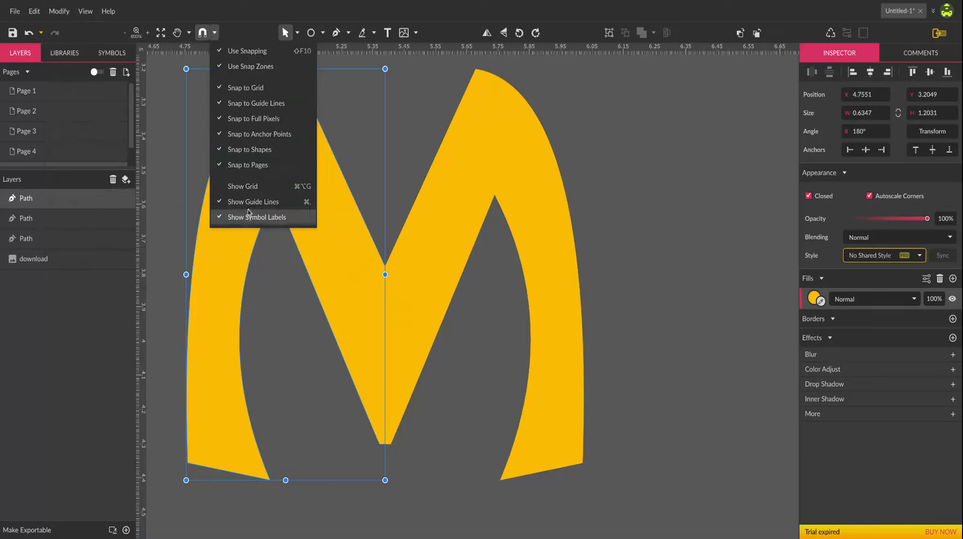
pyautogui.click(284, 211)
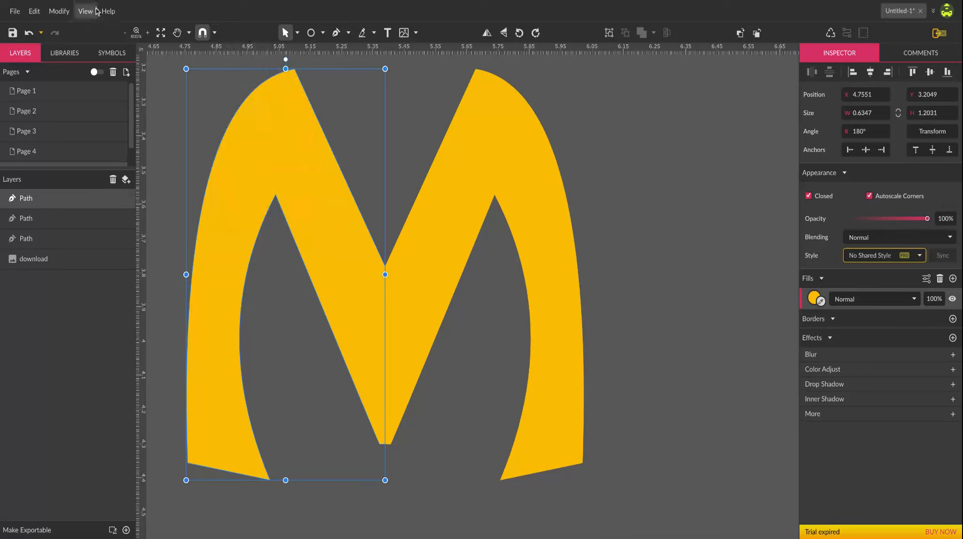
pyautogui.click(215, 33)
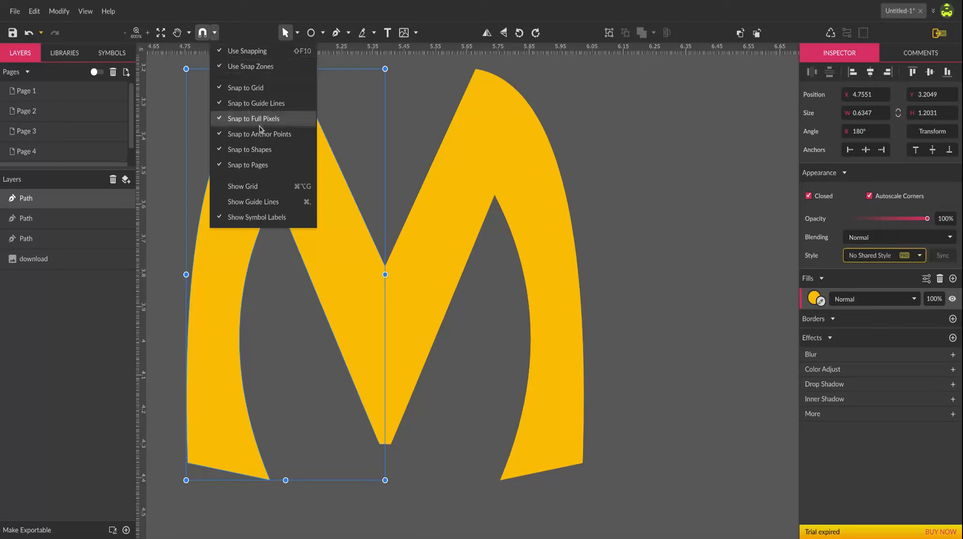
pyautogui.click(291, 117)
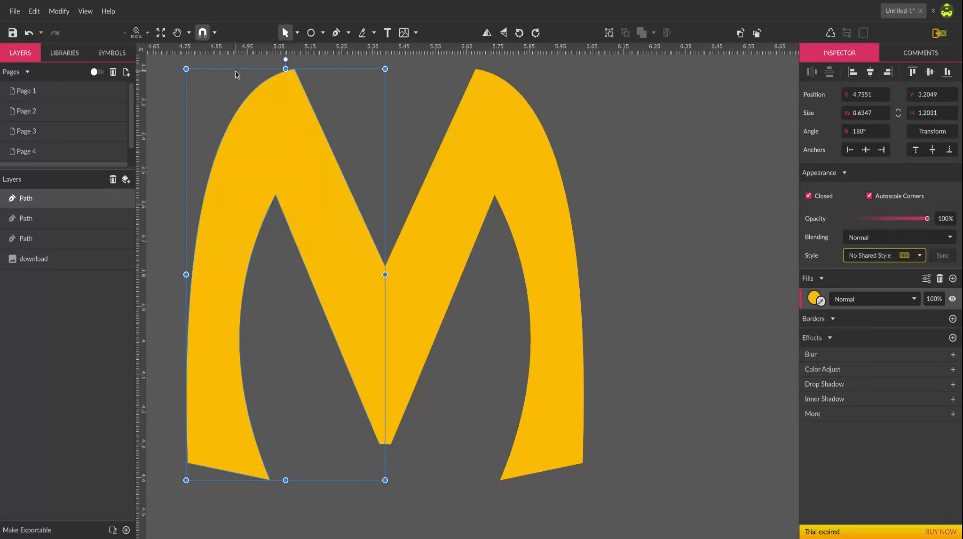
# Turn on snapping to guide lines and clear the selection of the mirrored half.
pyautogui.click(214, 33)
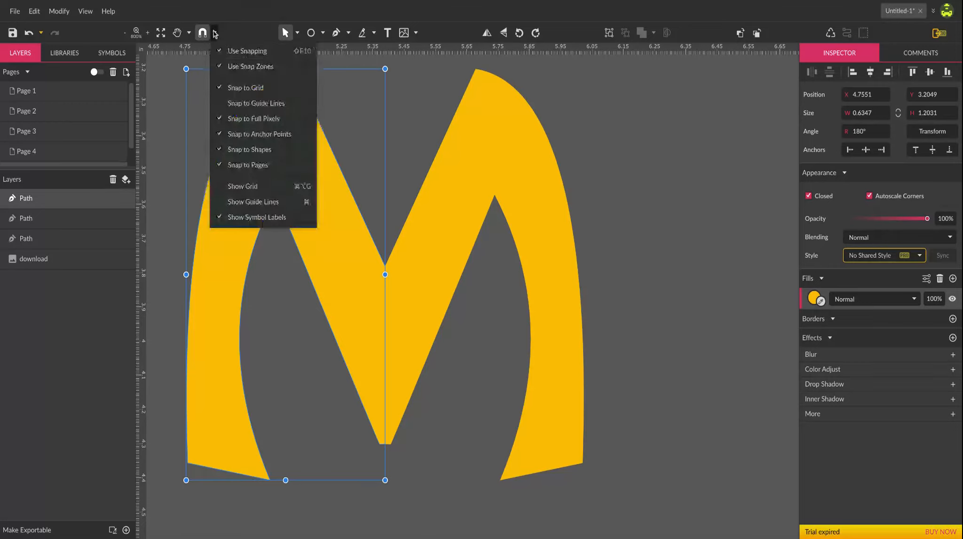
pyautogui.click(240, 104)
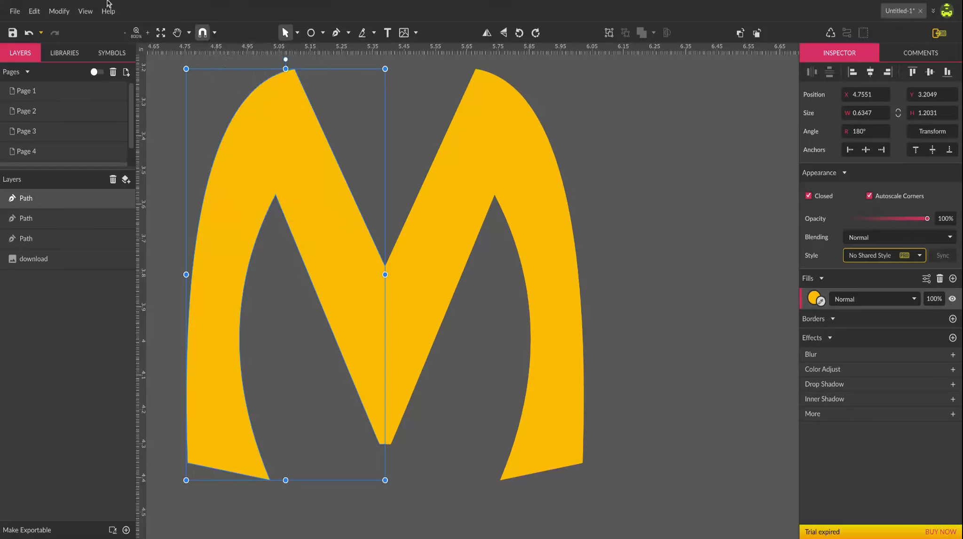
pyautogui.moveTo(142, 83)
pyautogui.mouseDown()
pyautogui.moveTo(419, 147)
pyautogui.moveTo(385, 149)
pyautogui.mouseUp()
pyautogui.click(431, 112)
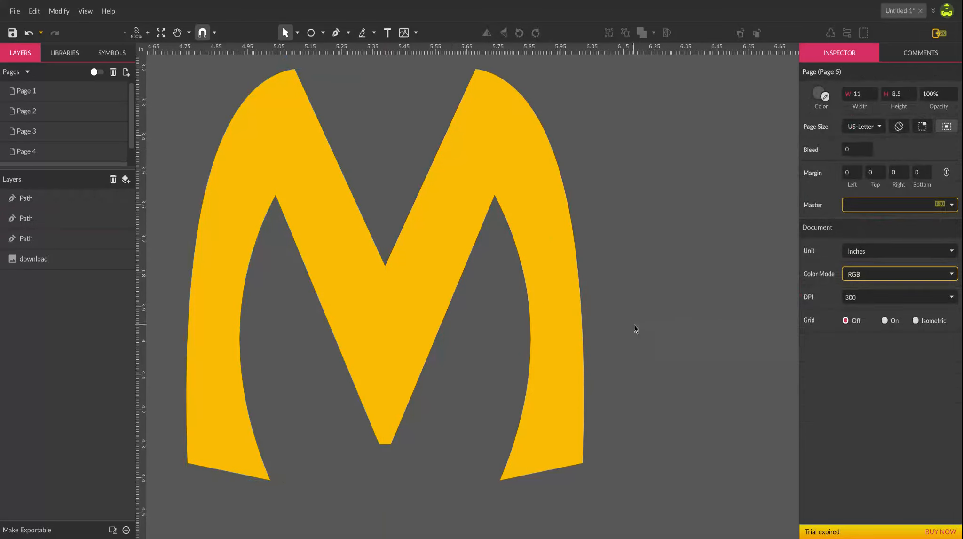
# Try shifting the left half of the M slightly right over the seam.
pyautogui.press('z')
pyautogui.keyDown('alt'); pyautogui.click(337, 275); pyautogui.keyUp('alt')
pyautogui.press('v')
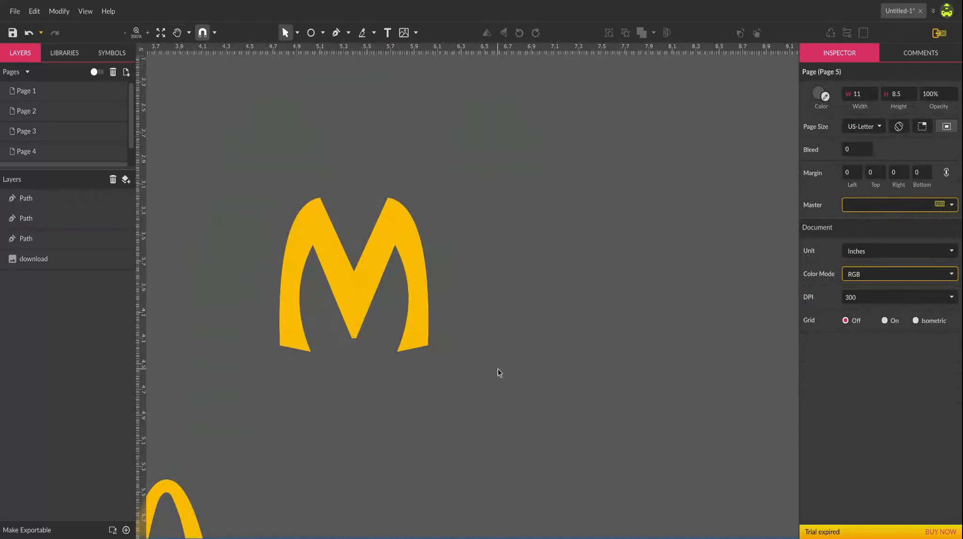
pyautogui.click(347, 303)
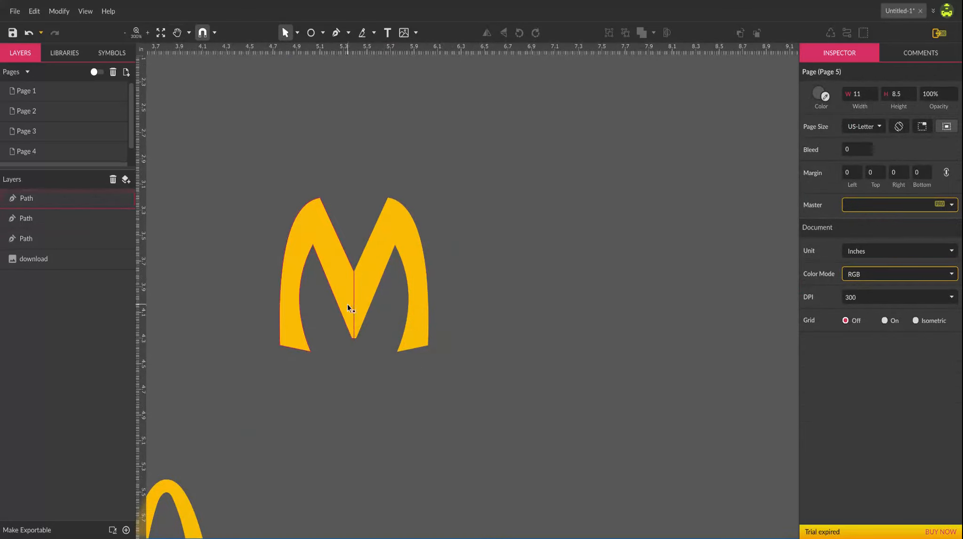
pyautogui.click(451, 309)
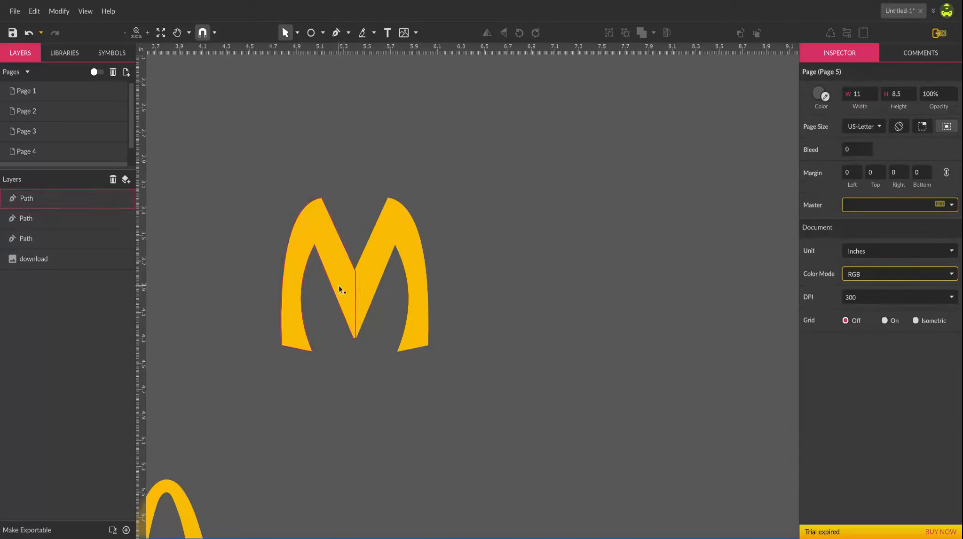
pyautogui.click(339, 285)
pyautogui.click(456, 311)
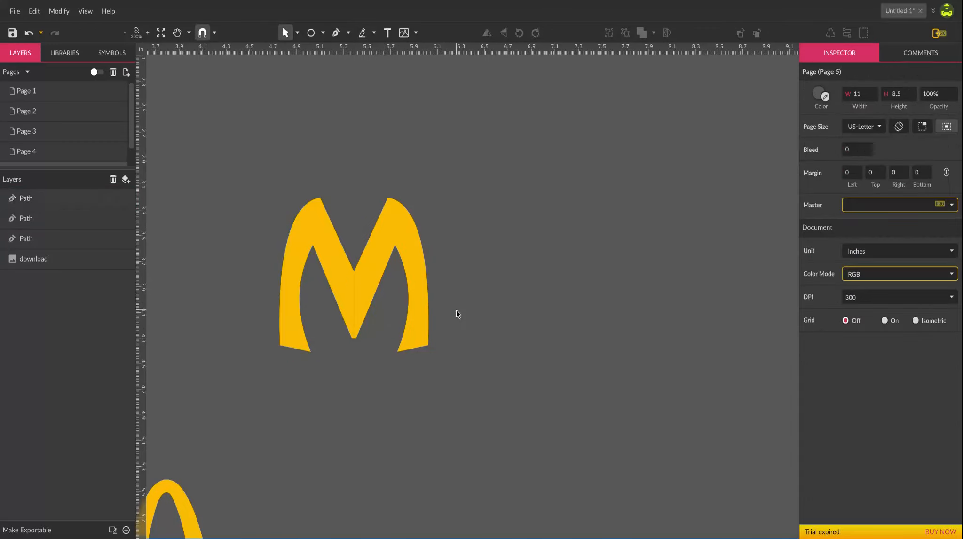
# Examine the seam between the two halves of the M, from its tip up to the centre notch, for gaps.
pyautogui.press('h')
pyautogui.scroll(10, 356, 346)
pyautogui.scroll(10, 367, 261)
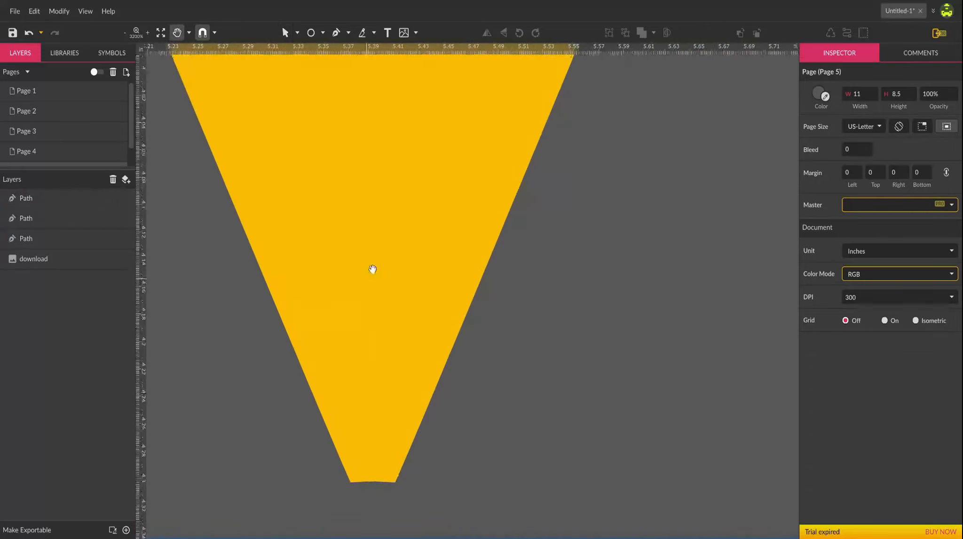
pyautogui.press('v')
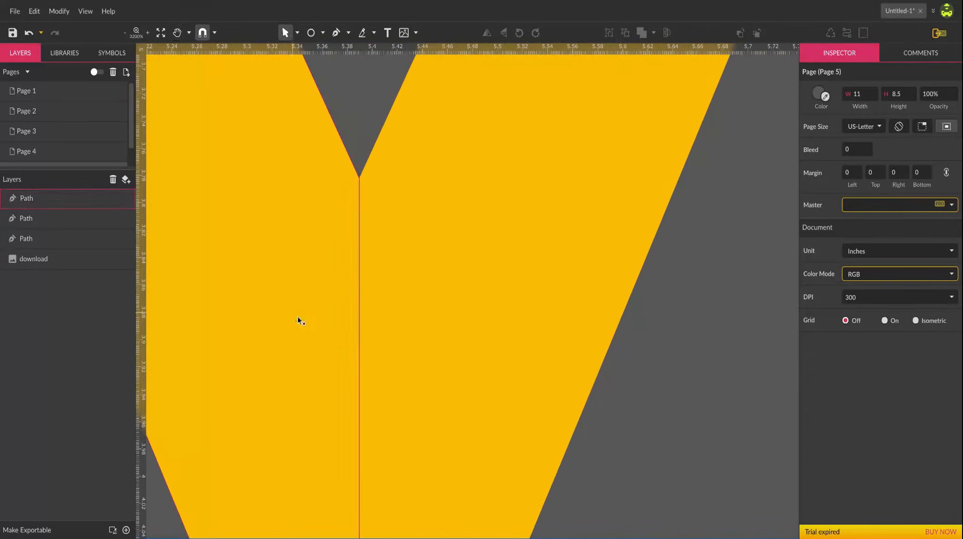
pyautogui.press('h')
pyautogui.scroll(-6, 593, 421)
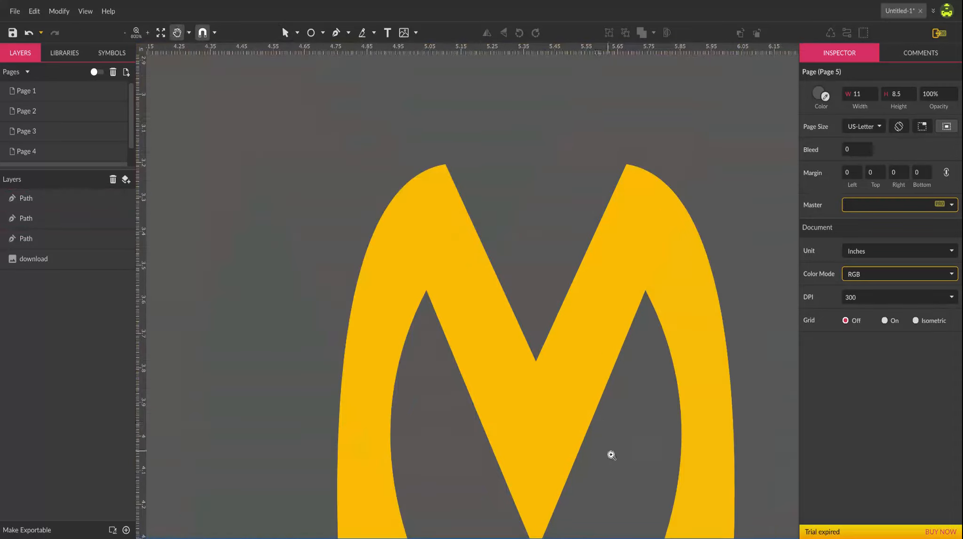
pyautogui.scroll(-2, 611, 456)
pyautogui.scroll(-2, 572, 389)
pyautogui.press('v')
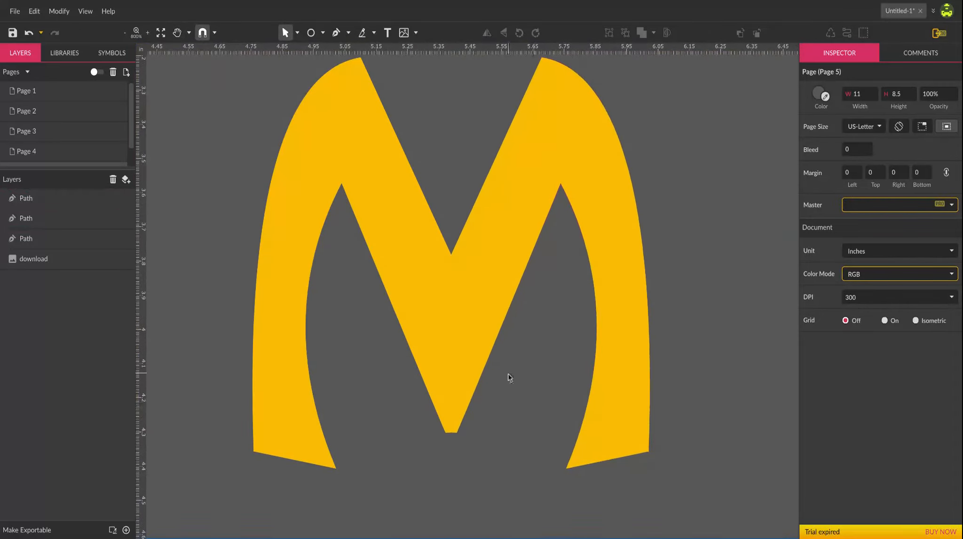
pyautogui.click(447, 282)
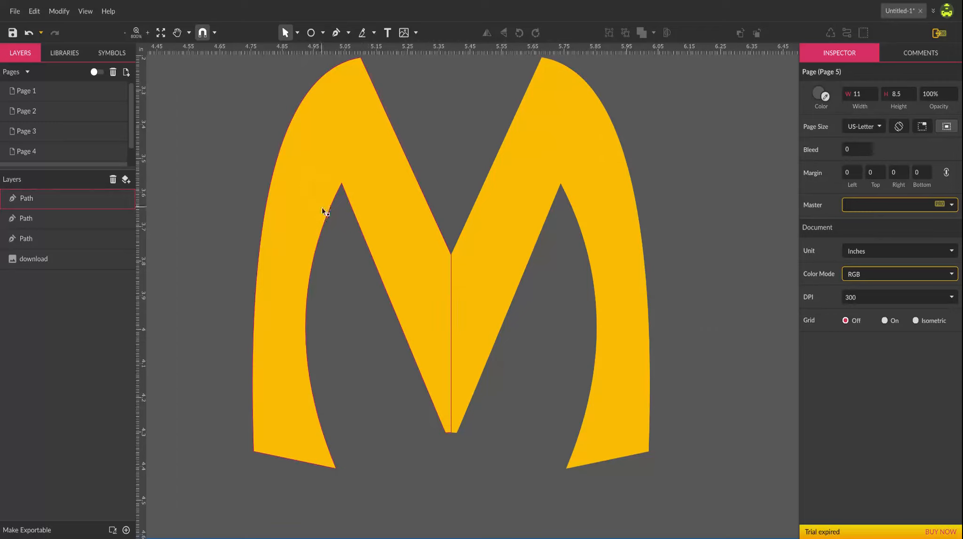
pyautogui.press('h')
pyautogui.scroll(-3, 322, 206)
pyautogui.press('v')
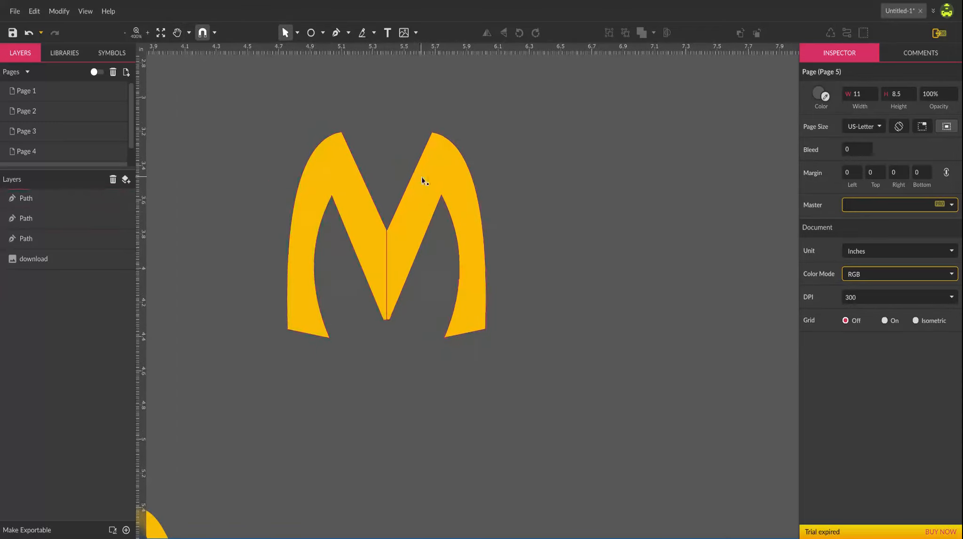
# Duplicate both halves of the M together and place the copy down and to the left at about X 1.94, Y 3.87 in.
pyautogui.moveTo(244, 116); pyautogui.dragTo(542, 389)
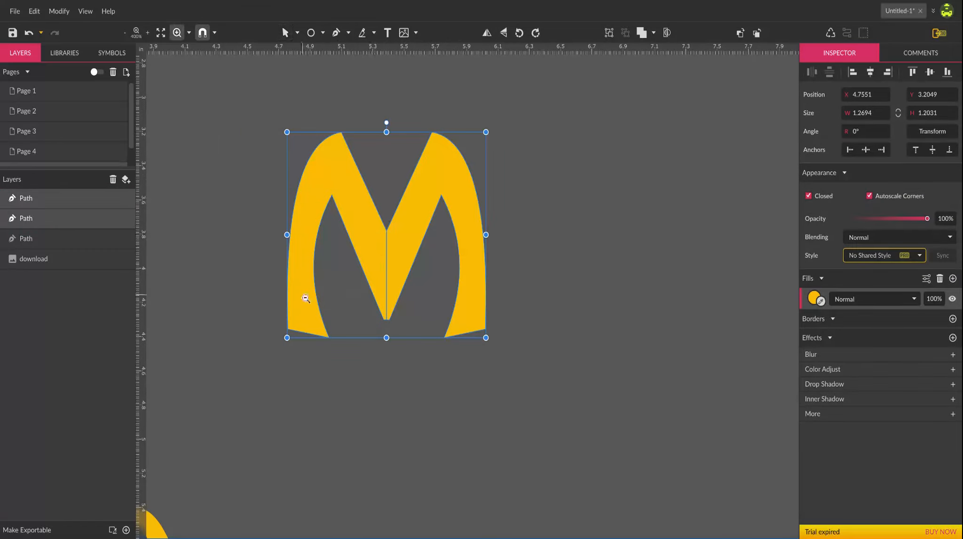
pyautogui.scroll(-2, 304, 299)
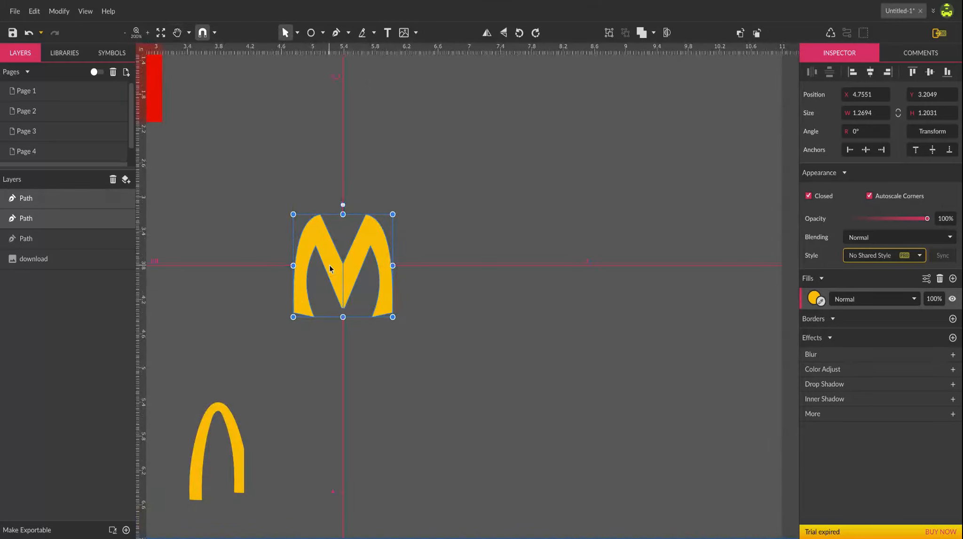
pyautogui.moveTo(329, 269); pyautogui.dragTo(217, 282)
pyautogui.moveTo(244, 370); pyautogui.dragTo(334, 373)
pyautogui.press('v')
pyautogui.moveTo(318, 290); pyautogui.dragTo(211, 331)
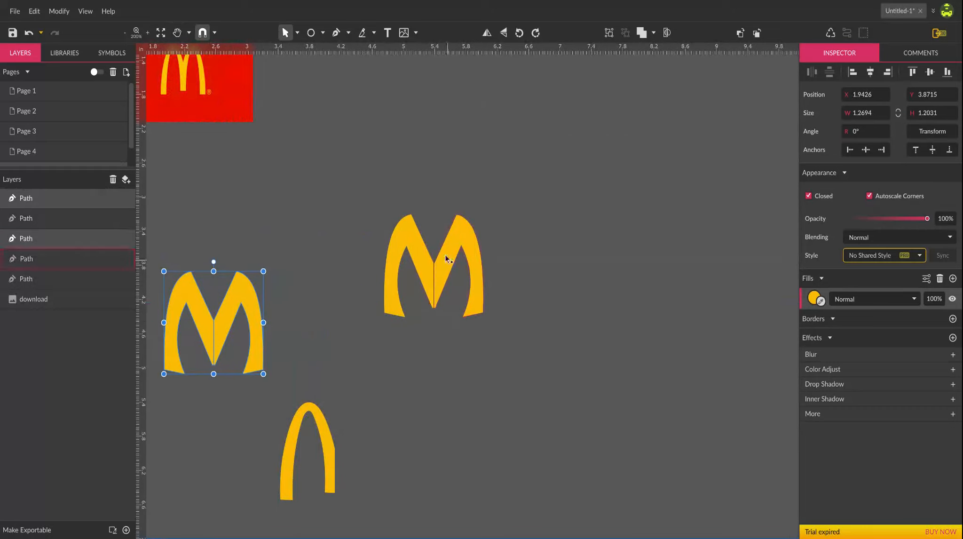
pyautogui.click(546, 265)
# Unite the left and right halves of the original M into one compound shape.
pyautogui.press('z')
pyautogui.click(445, 279)
pyautogui.click(451, 288)
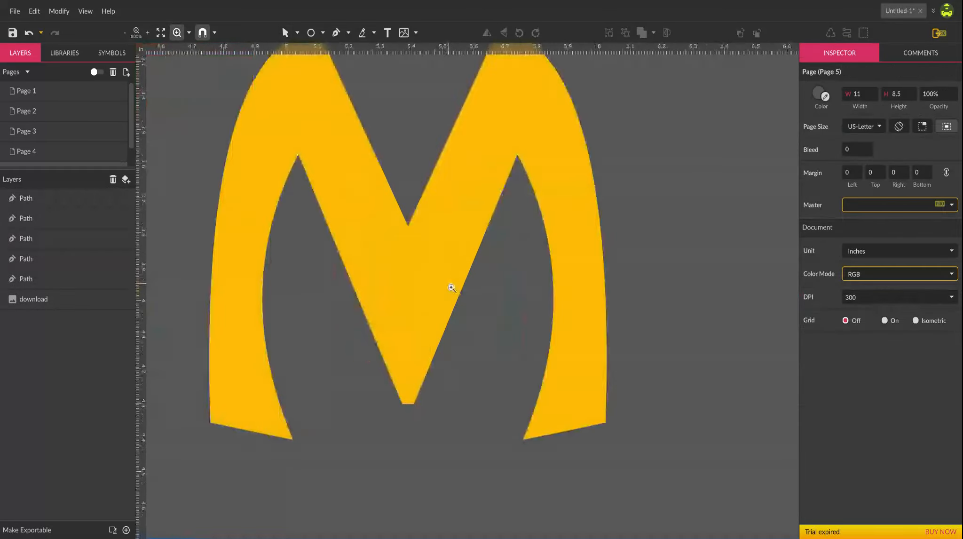
pyautogui.press('h')
pyautogui.moveTo(445, 256); pyautogui.dragTo(467, 328)
pyautogui.press('v')
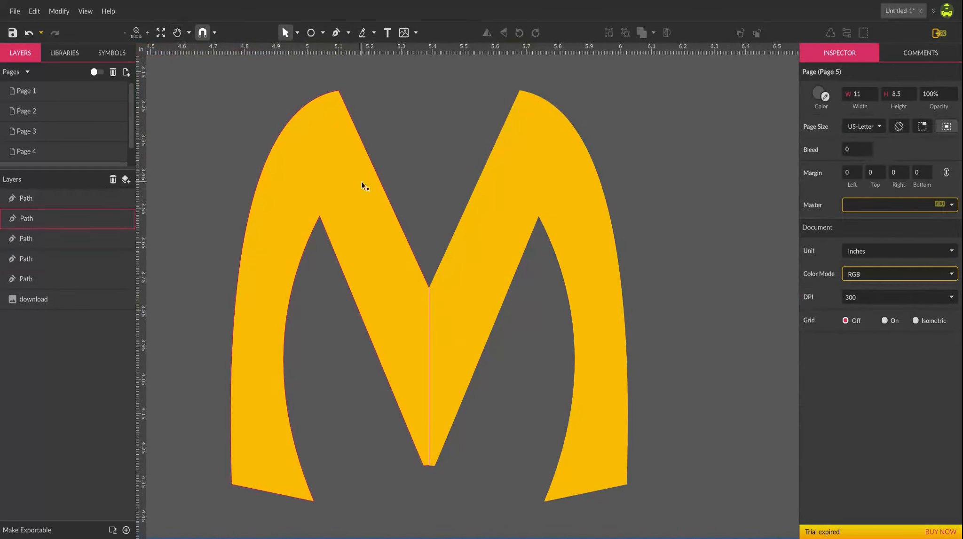
pyautogui.press('h')
pyautogui.moveTo(515, 496); pyautogui.dragTo(507, 448)
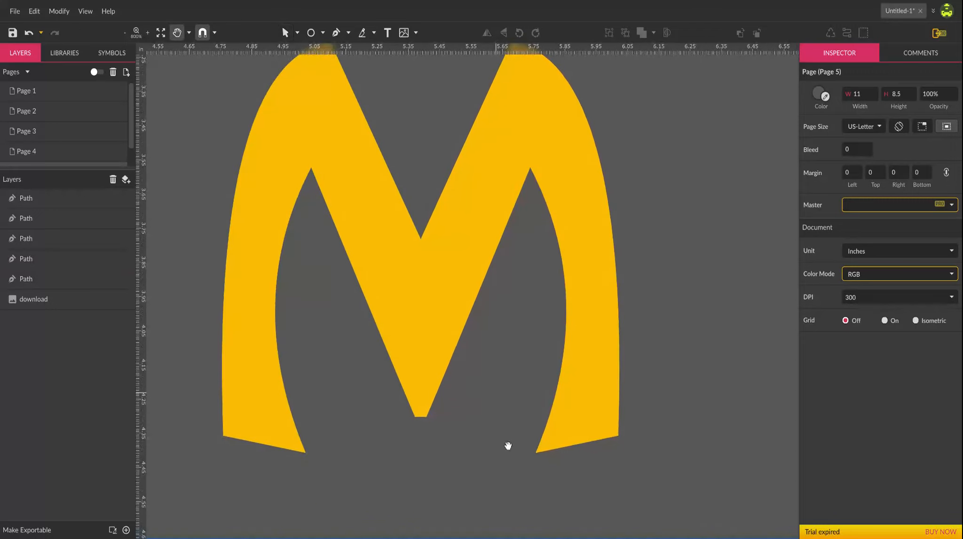
pyautogui.press('v')
pyautogui.click(266, 289)
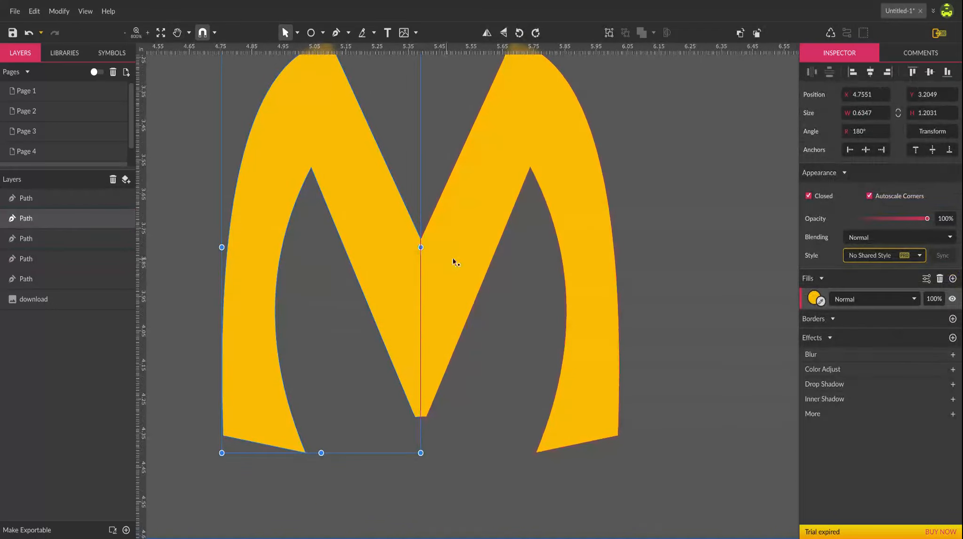
pyautogui.click(462, 282)
pyautogui.moveTo(501, 366); pyautogui.dragTo(384, 332)
pyautogui.click(641, 32)
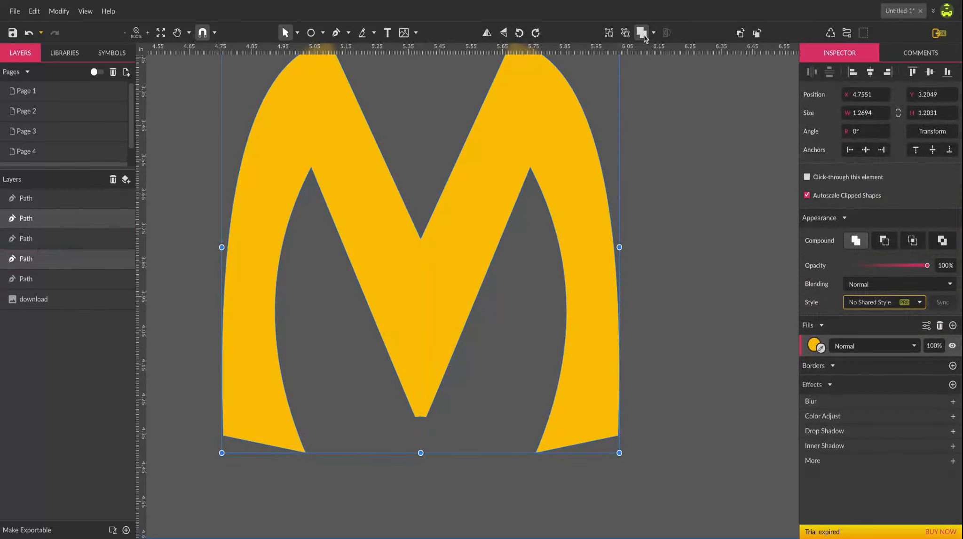
pyautogui.click(691, 288)
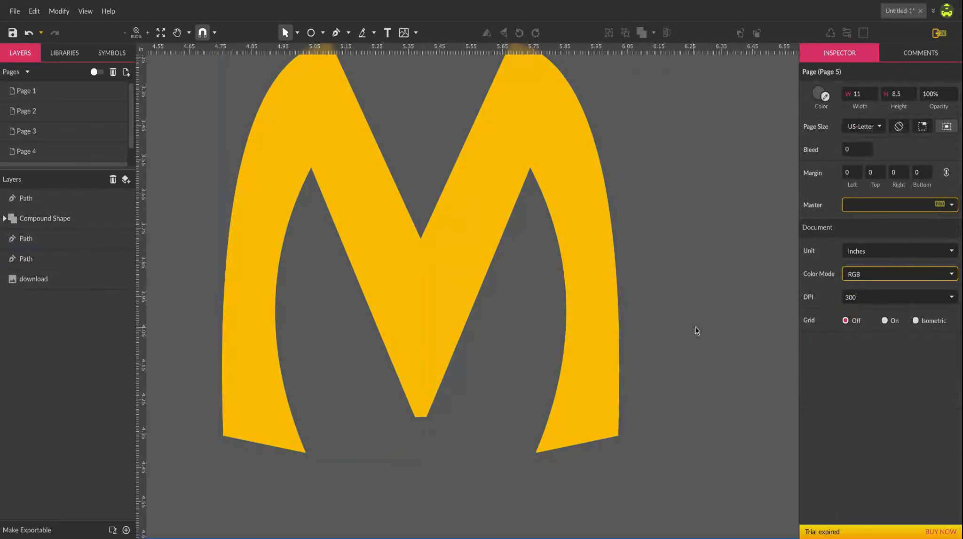
# Duplicate the united M twice to the right of the original, overlapping the two copies with a slight diagonal offset.
pyautogui.click(403, 251)
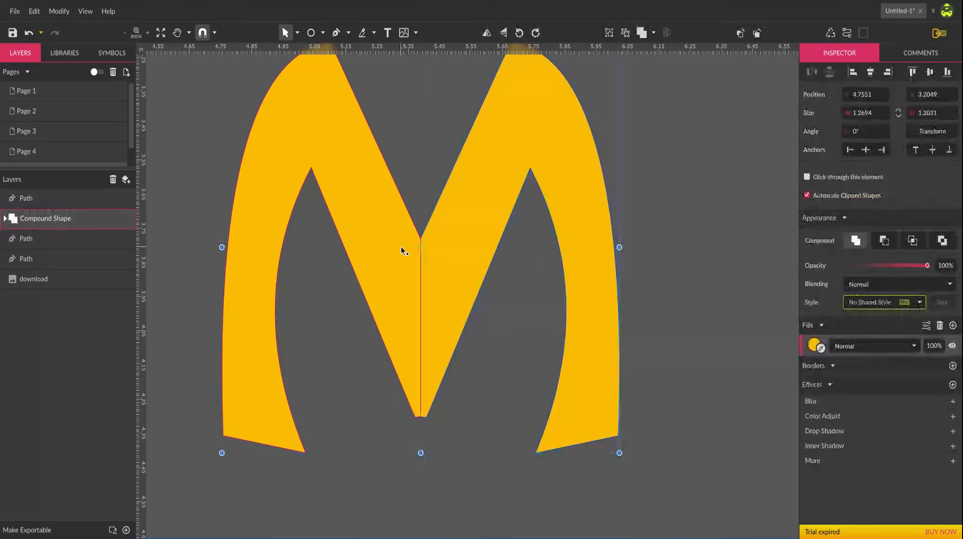
pyautogui.hotkey('ctrl', 'd')
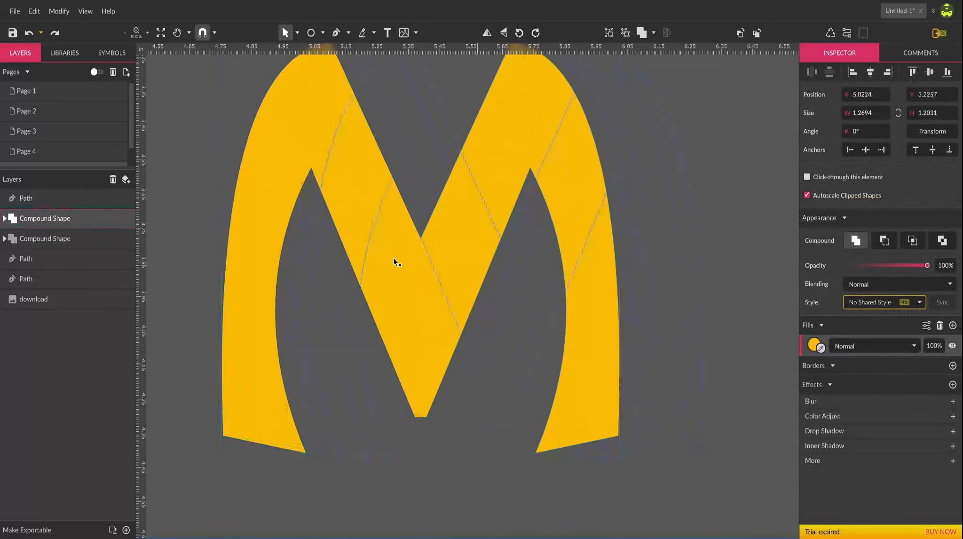
pyautogui.moveTo(394, 263); pyautogui.dragTo(636, 262)
pyautogui.press('space')
pyautogui.moveTo(711, 347); pyautogui.dragTo(464, 341)
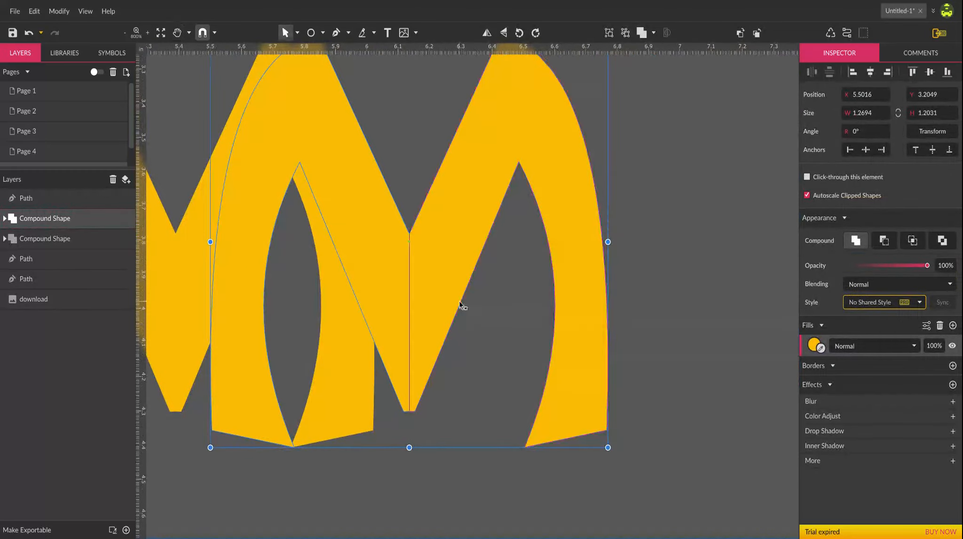
pyautogui.moveTo(441, 294); pyautogui.dragTo(625, 244)
pyautogui.click(673, 459)
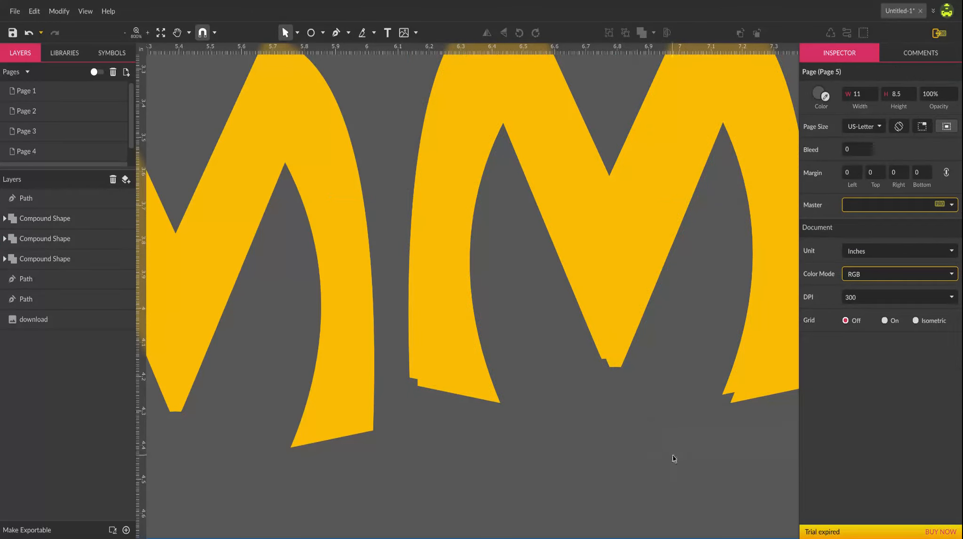
# Subtract one overlapping M copy from the other to leave only thin offset strips.
pyautogui.moveTo(664, 391); pyautogui.dragTo(606, 259)
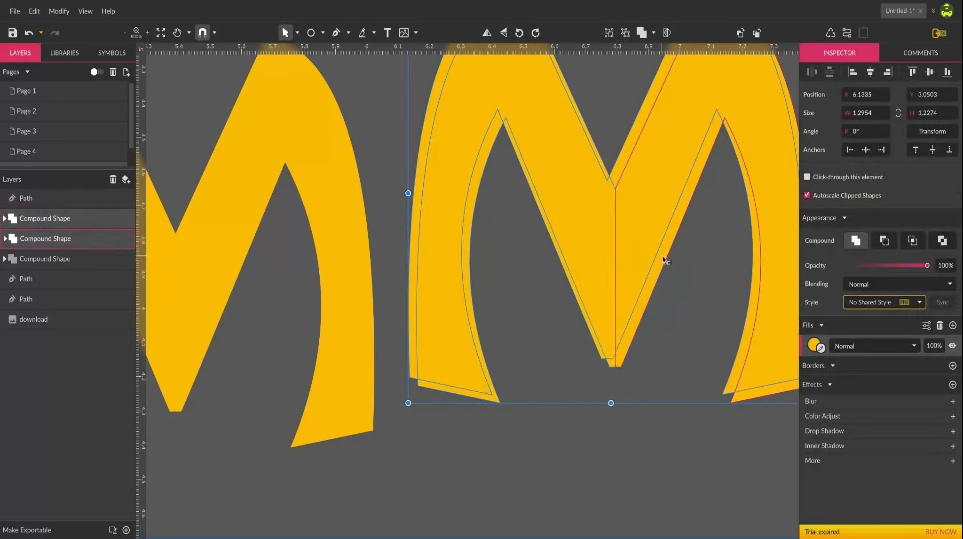
pyautogui.click(653, 33)
pyautogui.click(672, 67)
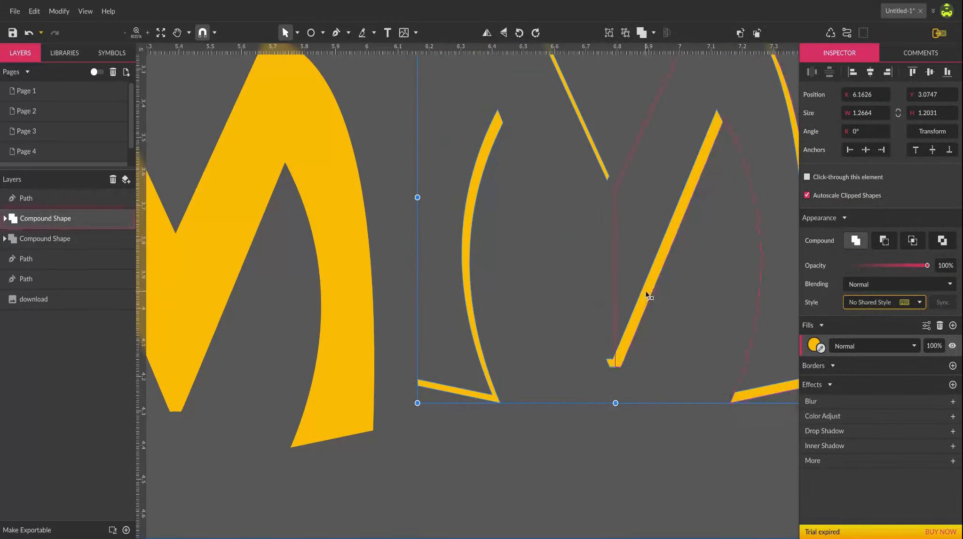
# Move the offset strips against the lower-right edges of the original M, at about X 4.784, Y 3.231 in.
pyautogui.moveTo(646, 291); pyautogui.dragTo(362, 351)
pyautogui.press('space')
pyautogui.moveTo(592, 372); pyautogui.dragTo(777, 324)
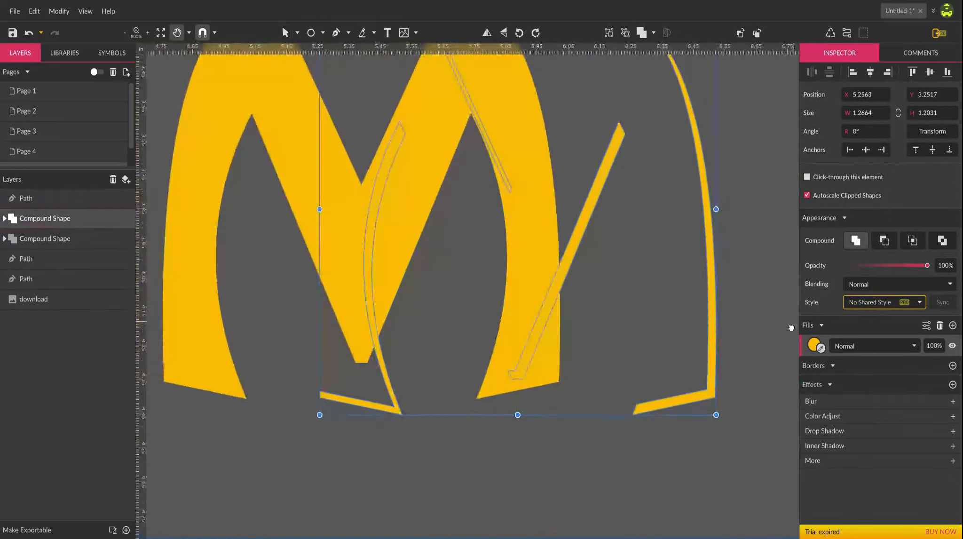
pyautogui.moveTo(542, 315); pyautogui.dragTo(394, 308)
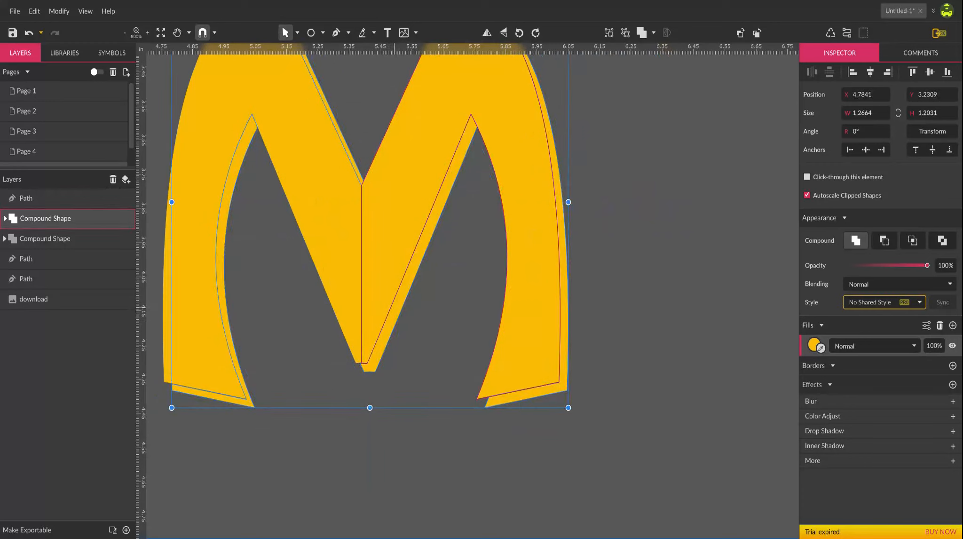
# Change the fill of the offset strips to a near-black colour to form the M's shadow.
pyautogui.click(814, 346)
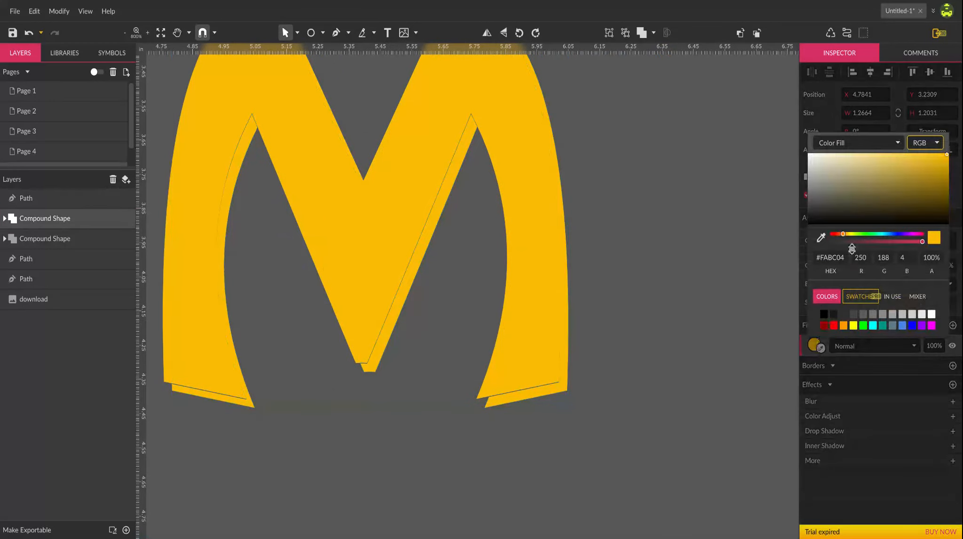
pyautogui.click(868, 216)
pyautogui.click(636, 276)
# Examine the shadowed M up close, then compare it with the plain copy and the original logo.
pyautogui.press('space')
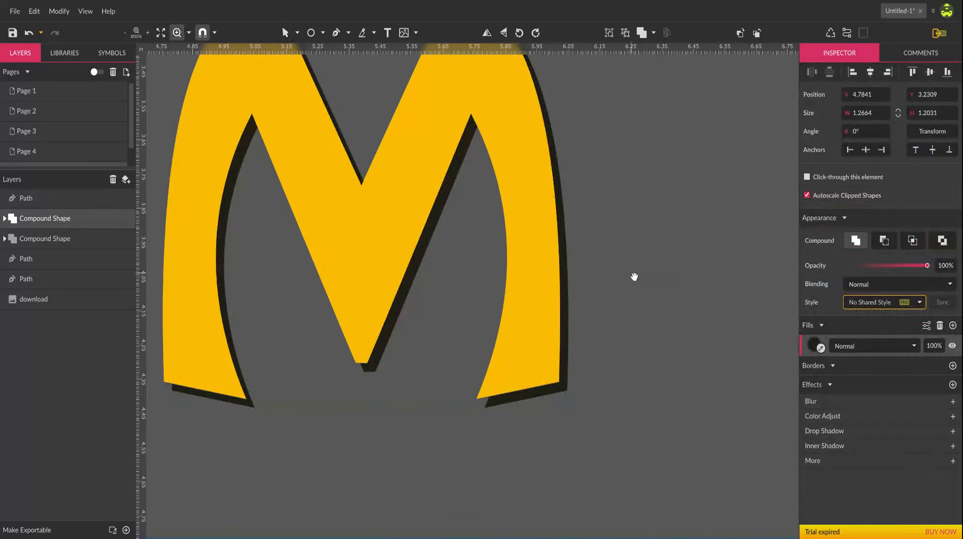
pyautogui.scroll(-1, 635, 277)
pyautogui.moveTo(650, 250); pyautogui.dragTo(638, 283)
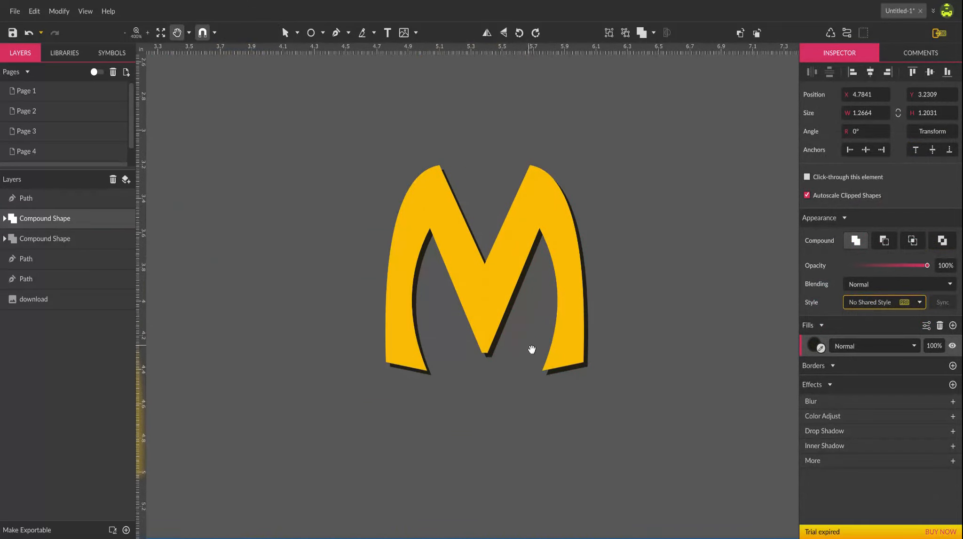
pyautogui.click(523, 361)
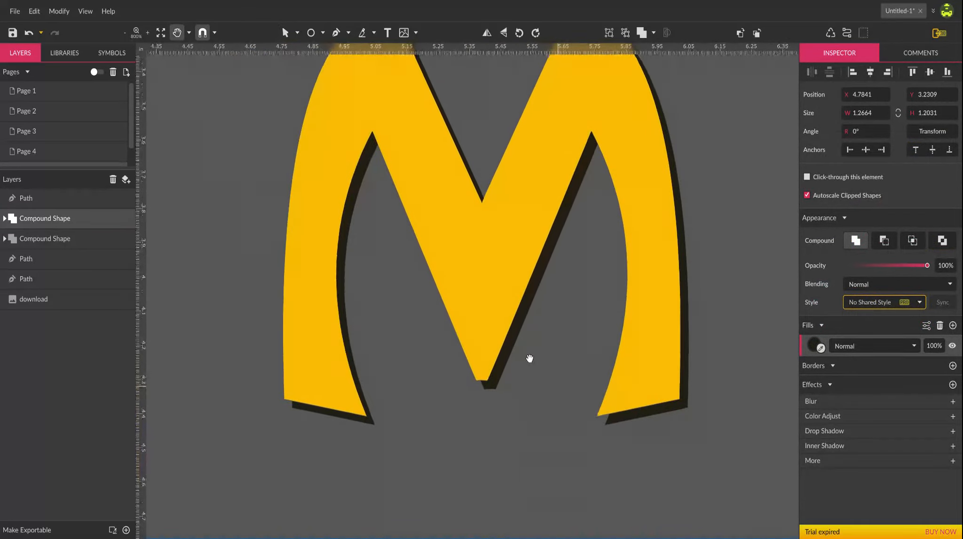
pyautogui.click(508, 308)
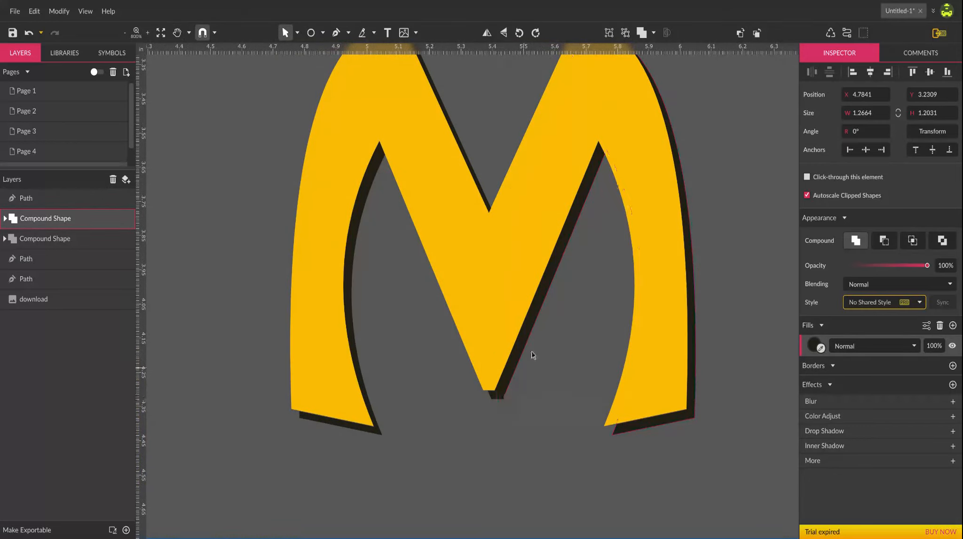
pyautogui.press('space')
pyautogui.keyDown('alt'); pyautogui.click(729, 293); pyautogui.keyUp('alt')
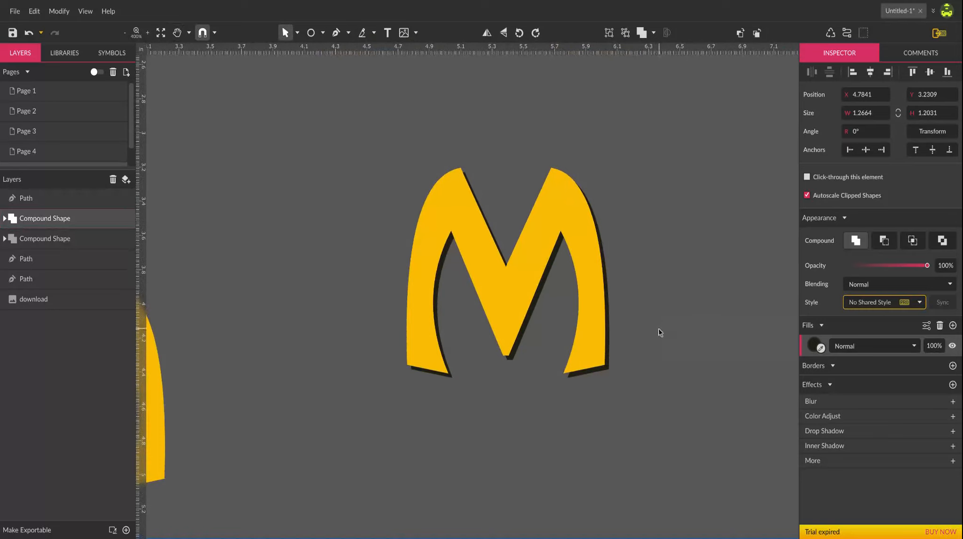
pyautogui.moveTo(450, 224); pyautogui.dragTo(679, 402)
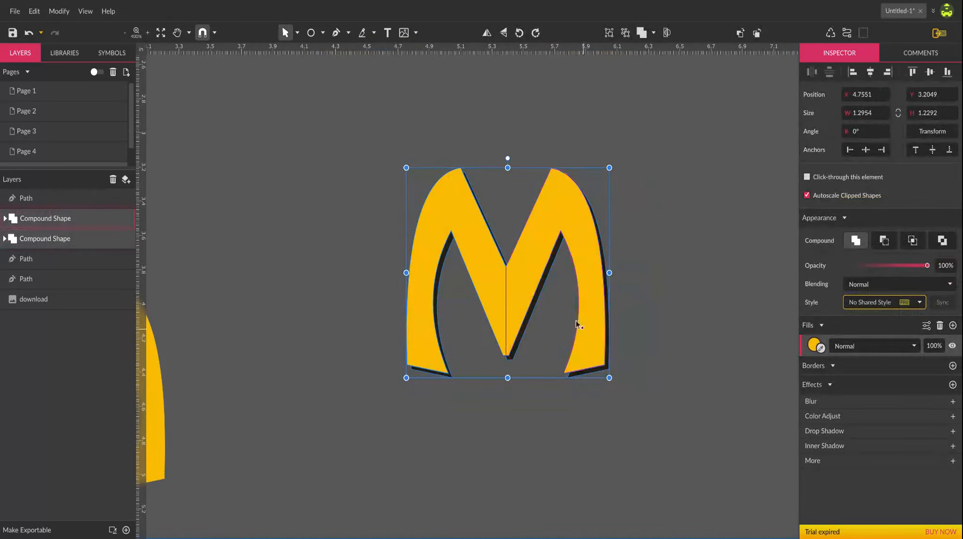
pyautogui.click(526, 438)
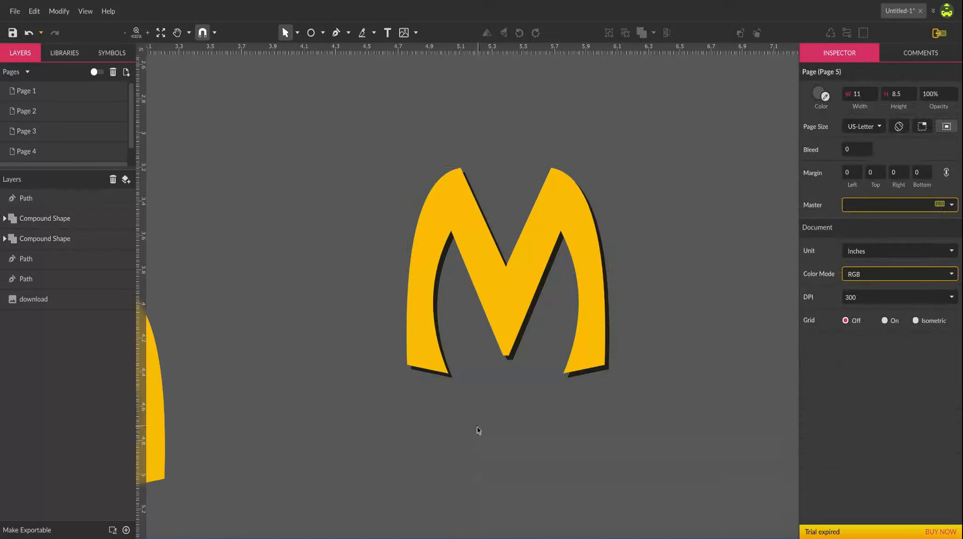
pyautogui.press('space')
pyautogui.scroll(-2, 467, 429)
pyautogui.moveTo(482, 450); pyautogui.dragTo(482, 443)
pyautogui.scroll(-2, 481, 444)
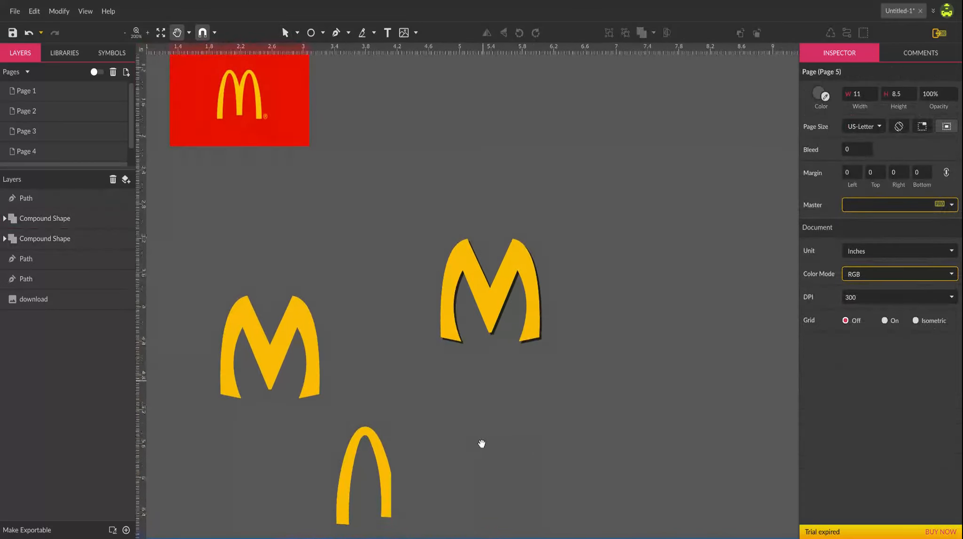